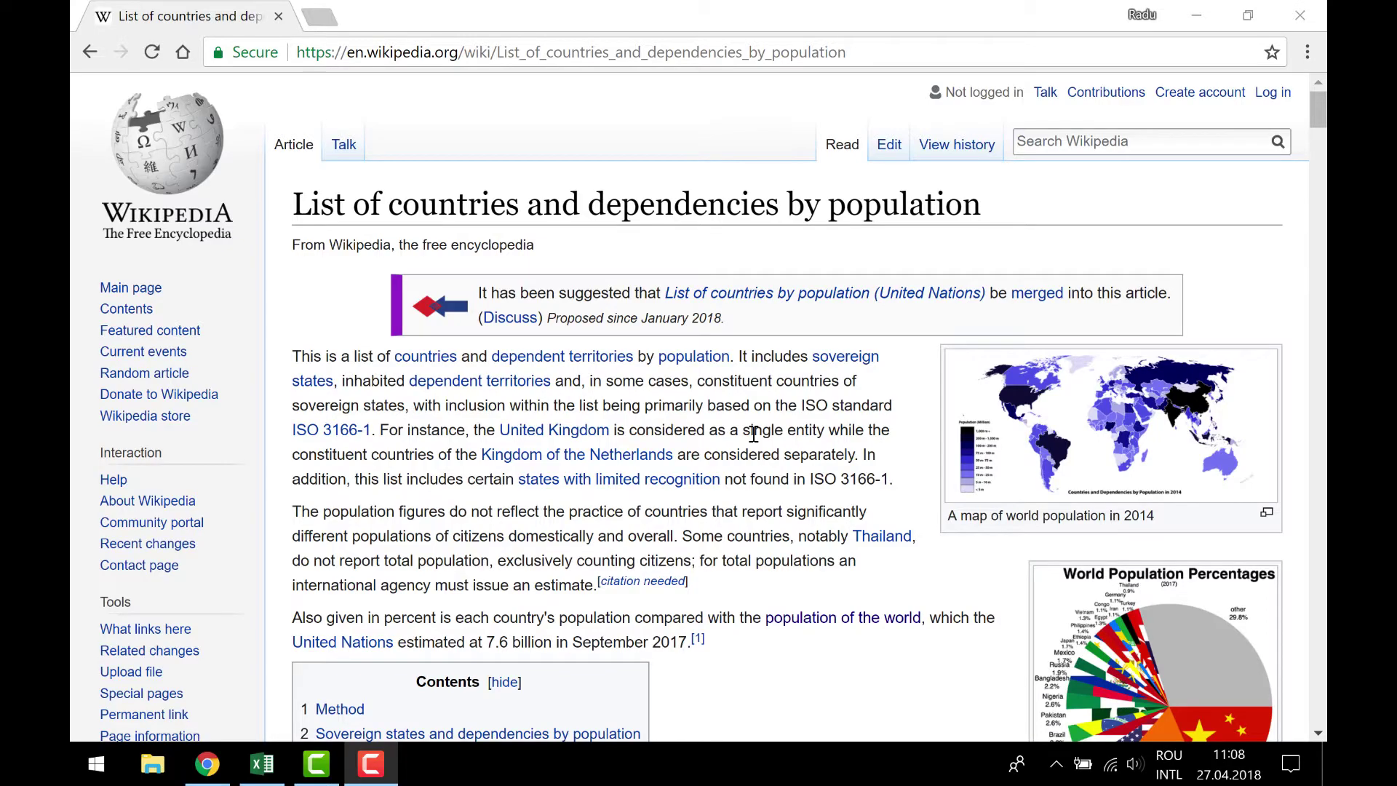
- Review the Wikipedia population table, then select the page's URL in Chrome's address bar
scroll(754, 434, "down", 20)
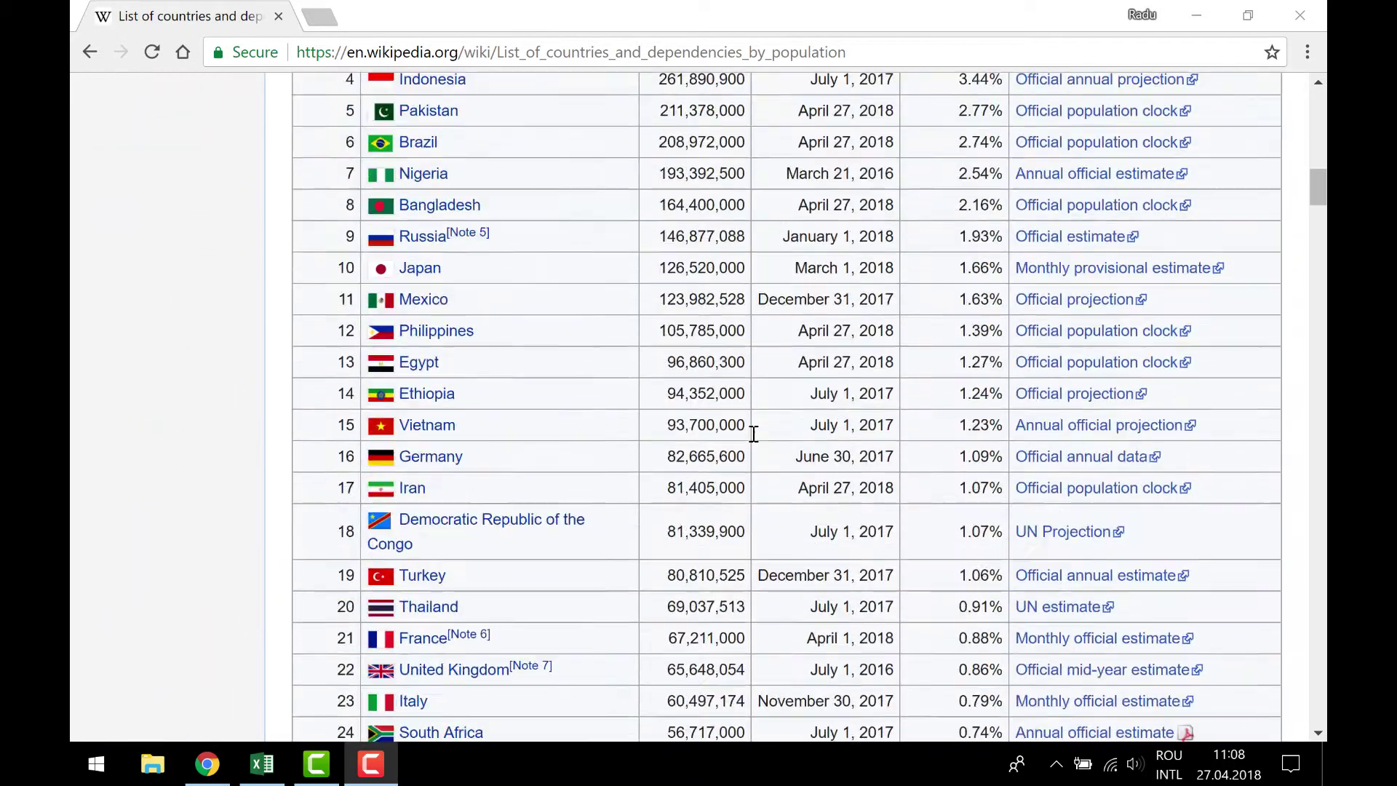
scroll(754, 433, "up", 3)
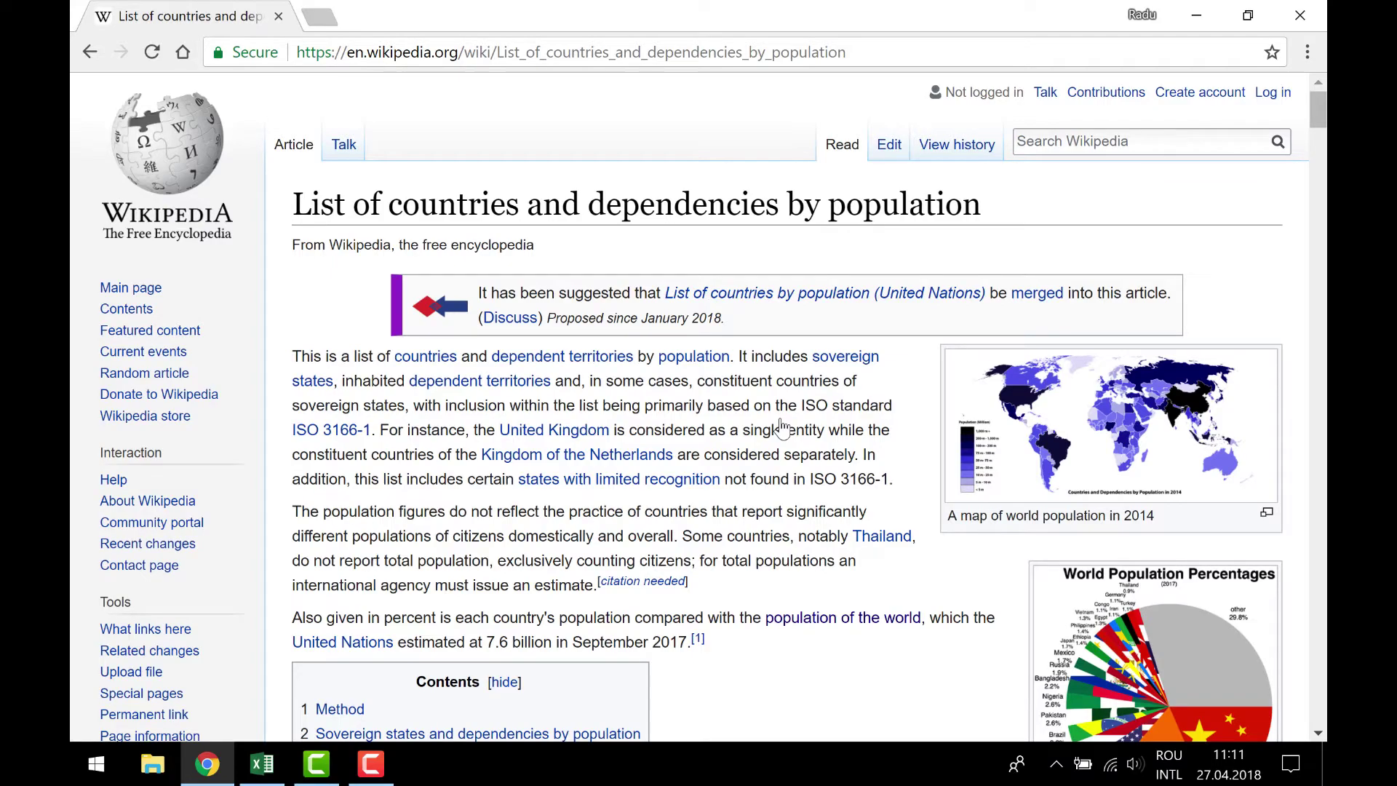
scroll(782, 429, "down", 6)
scroll(783, 428, "down", 15)
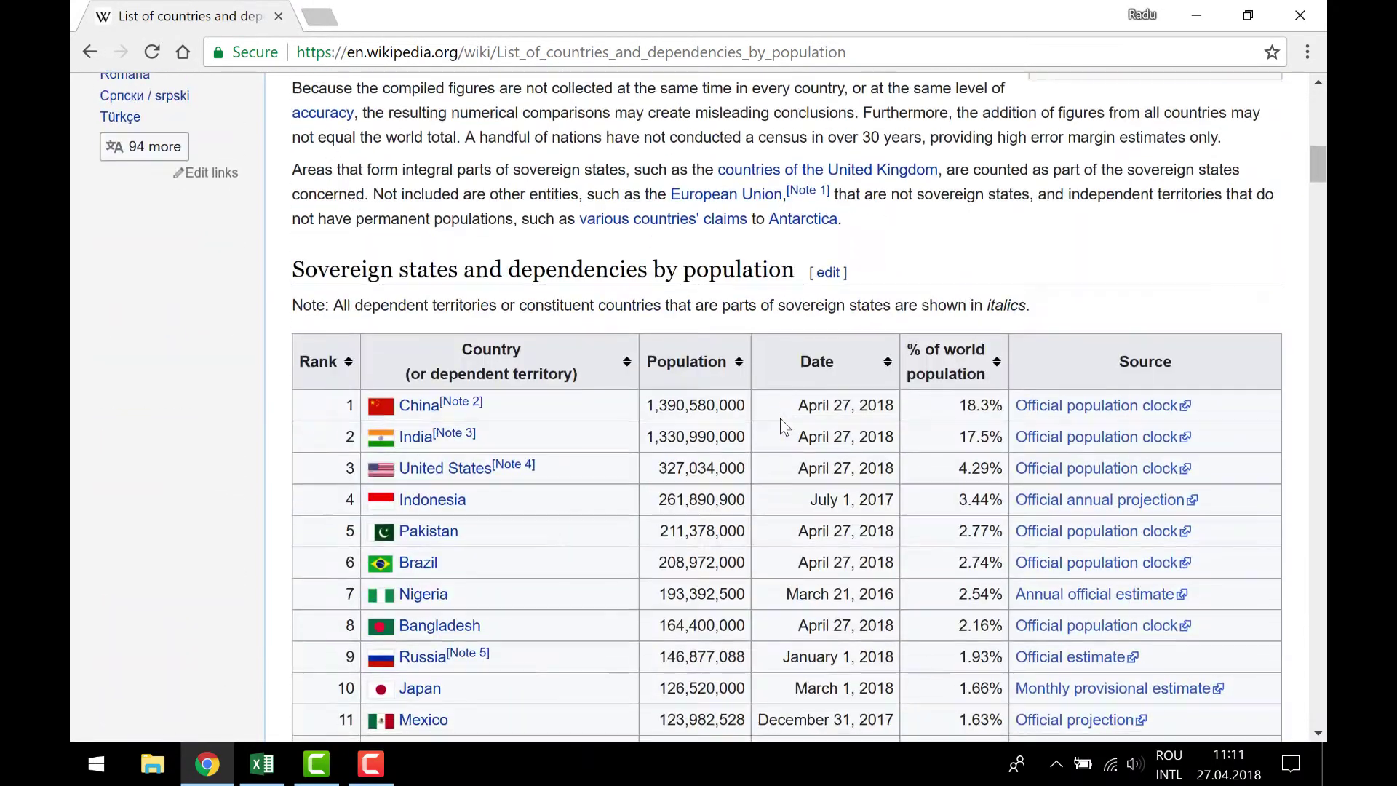
scroll(782, 428, "up", 2)
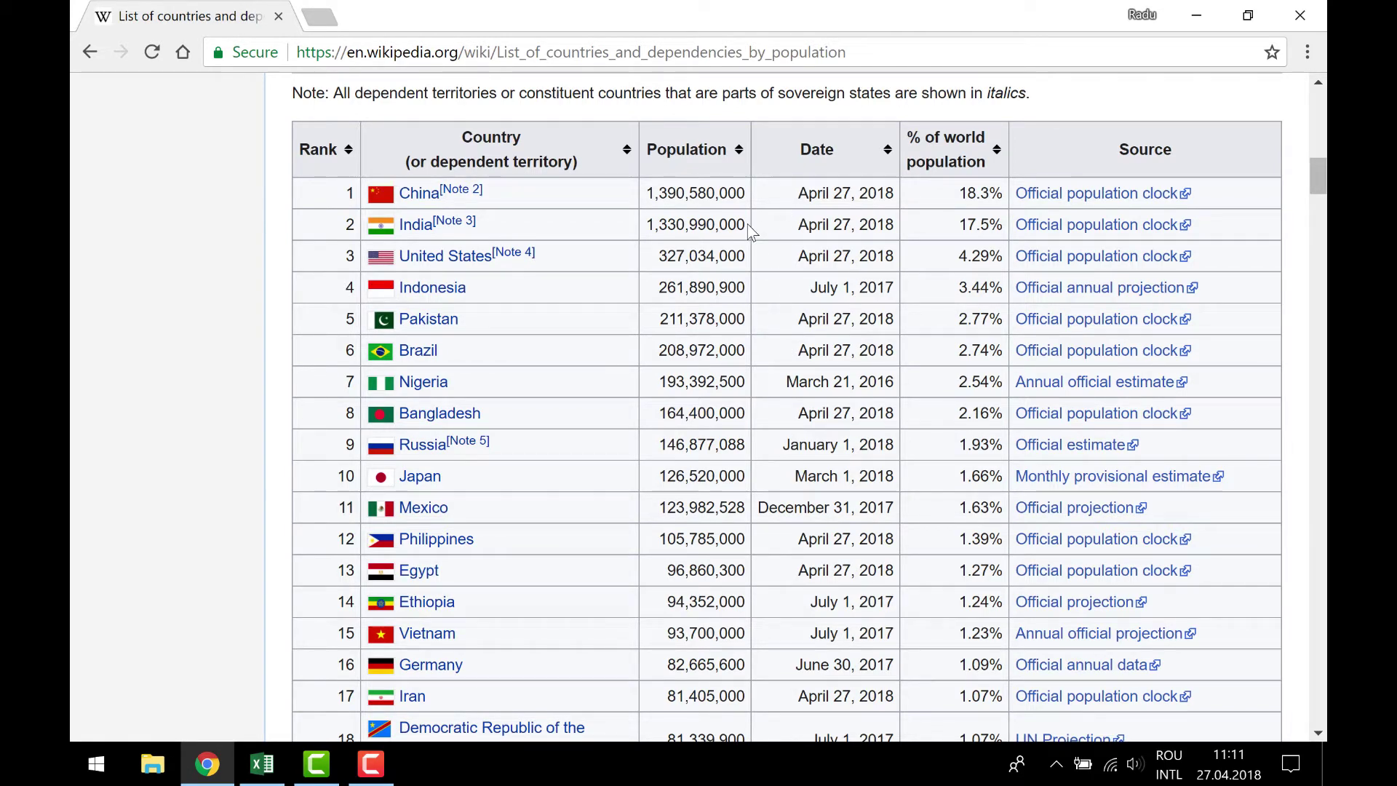
left_click_drag(795, 192, 886, 264)
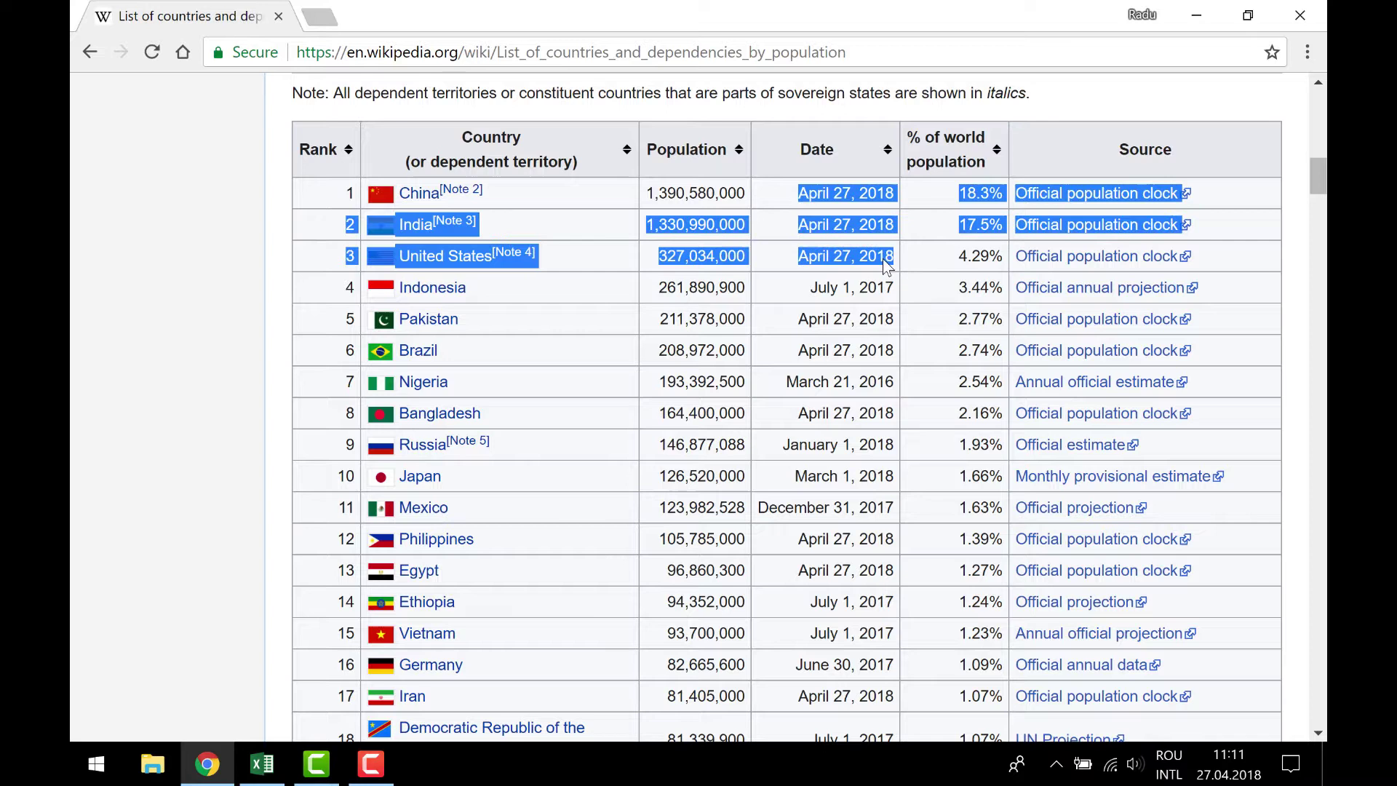
left_click(869, 258)
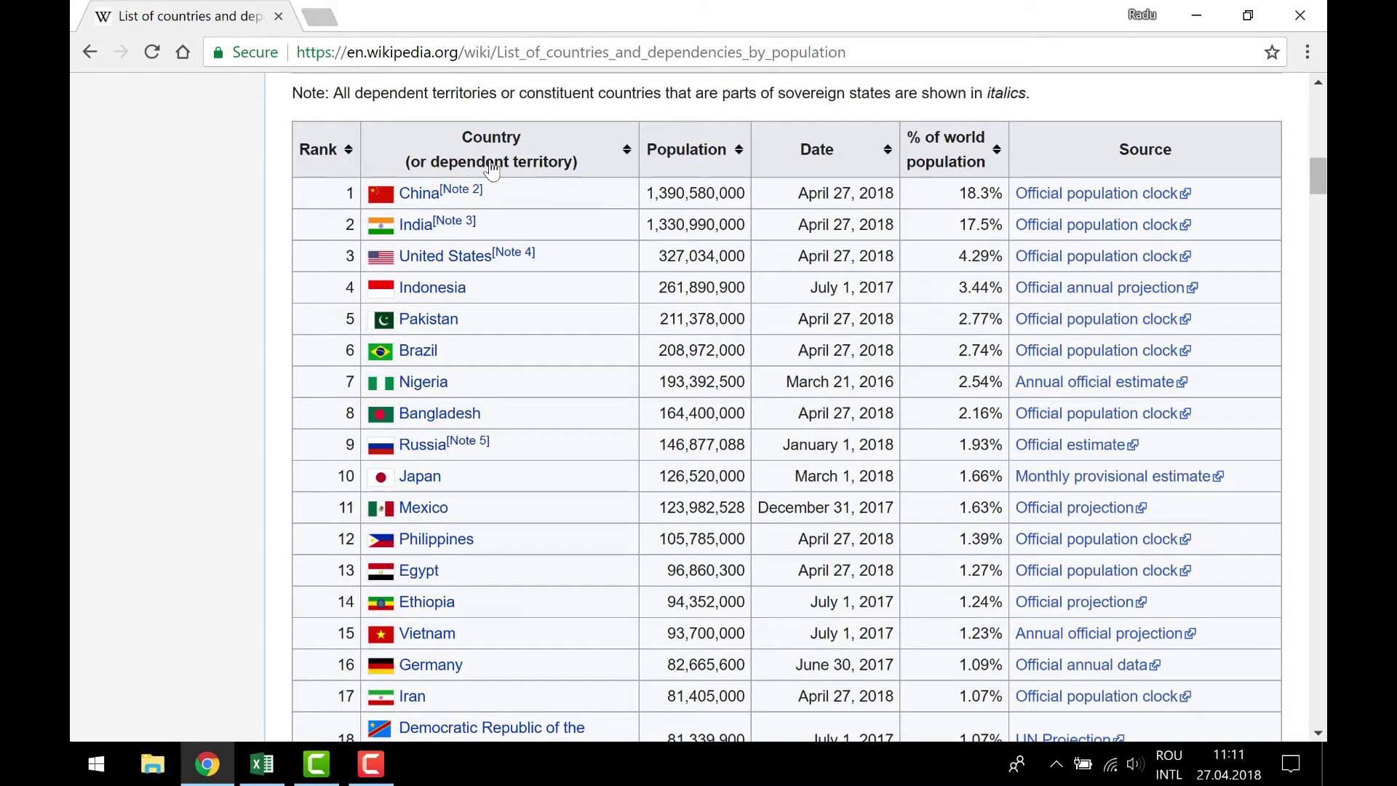
left_click(563, 59)
key("ctrl+c")
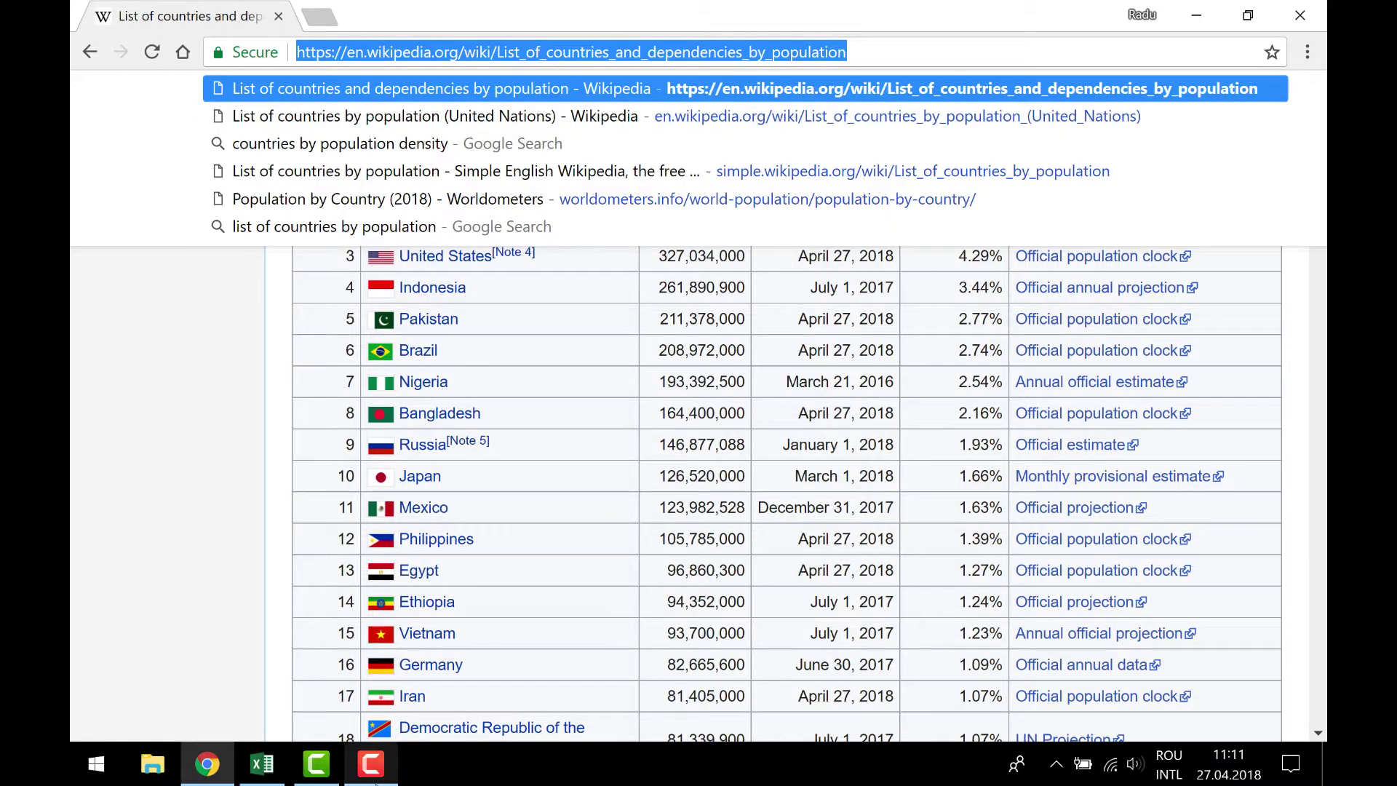
- In Import.xlsx, choose Data > Get Data > From Other Sources > From Web
left_click(288, 769)
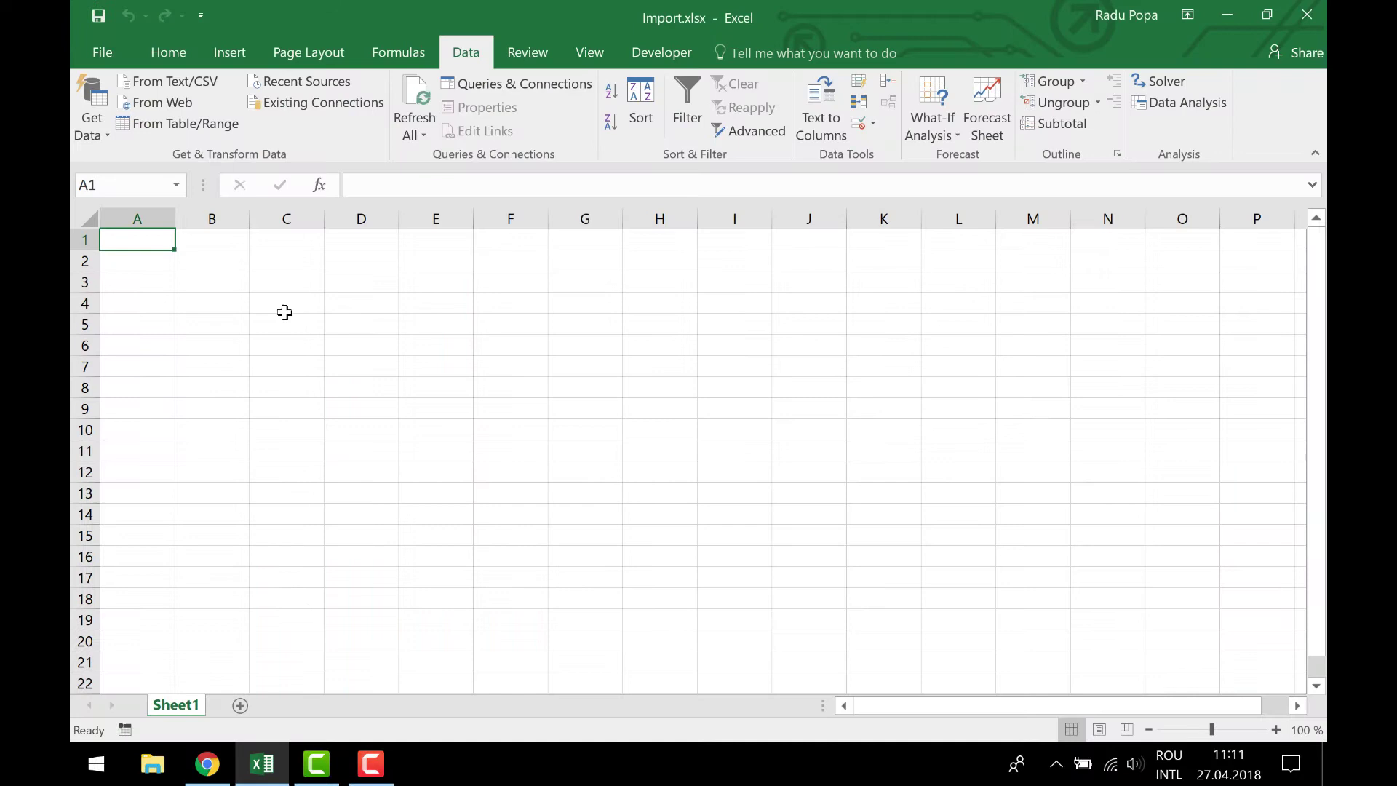
left_click(173, 57)
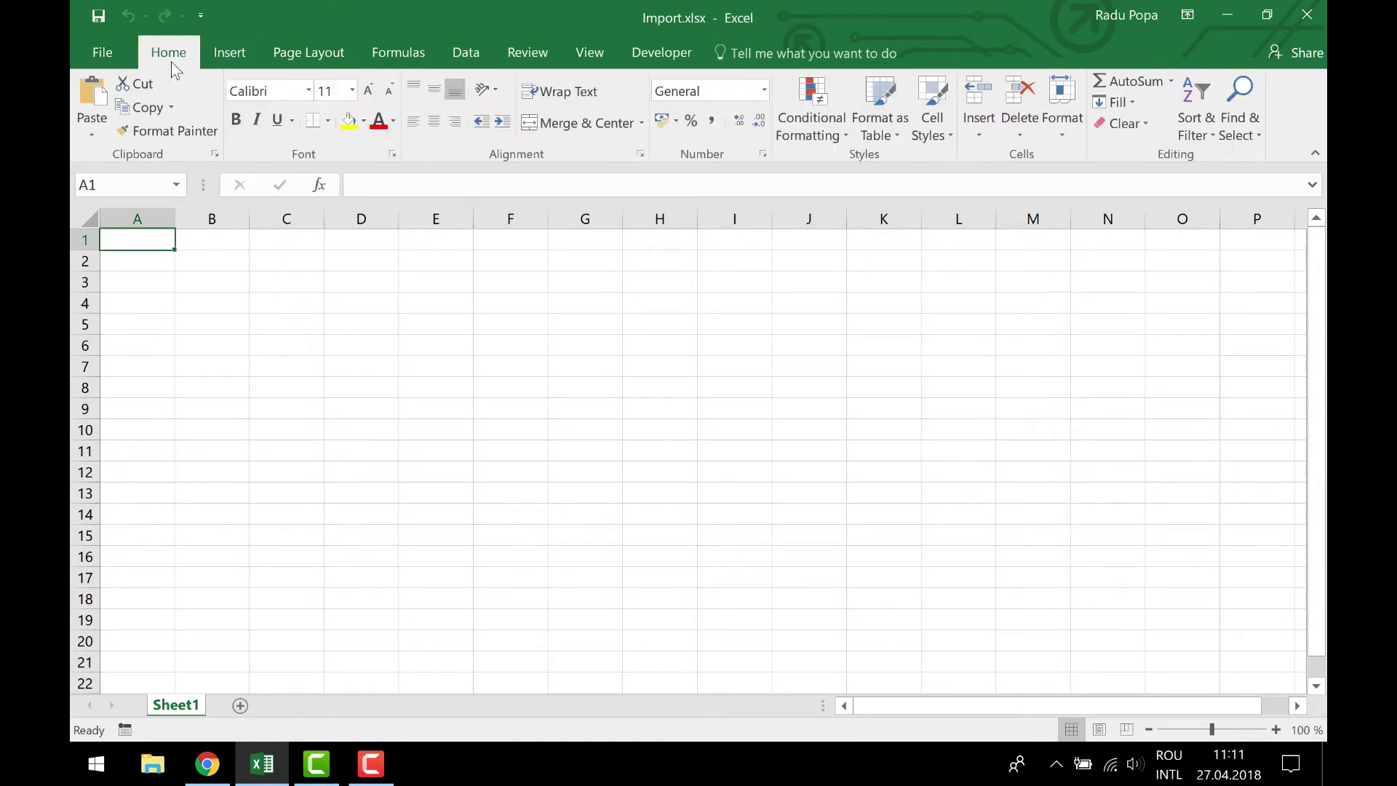
left_click(466, 55)
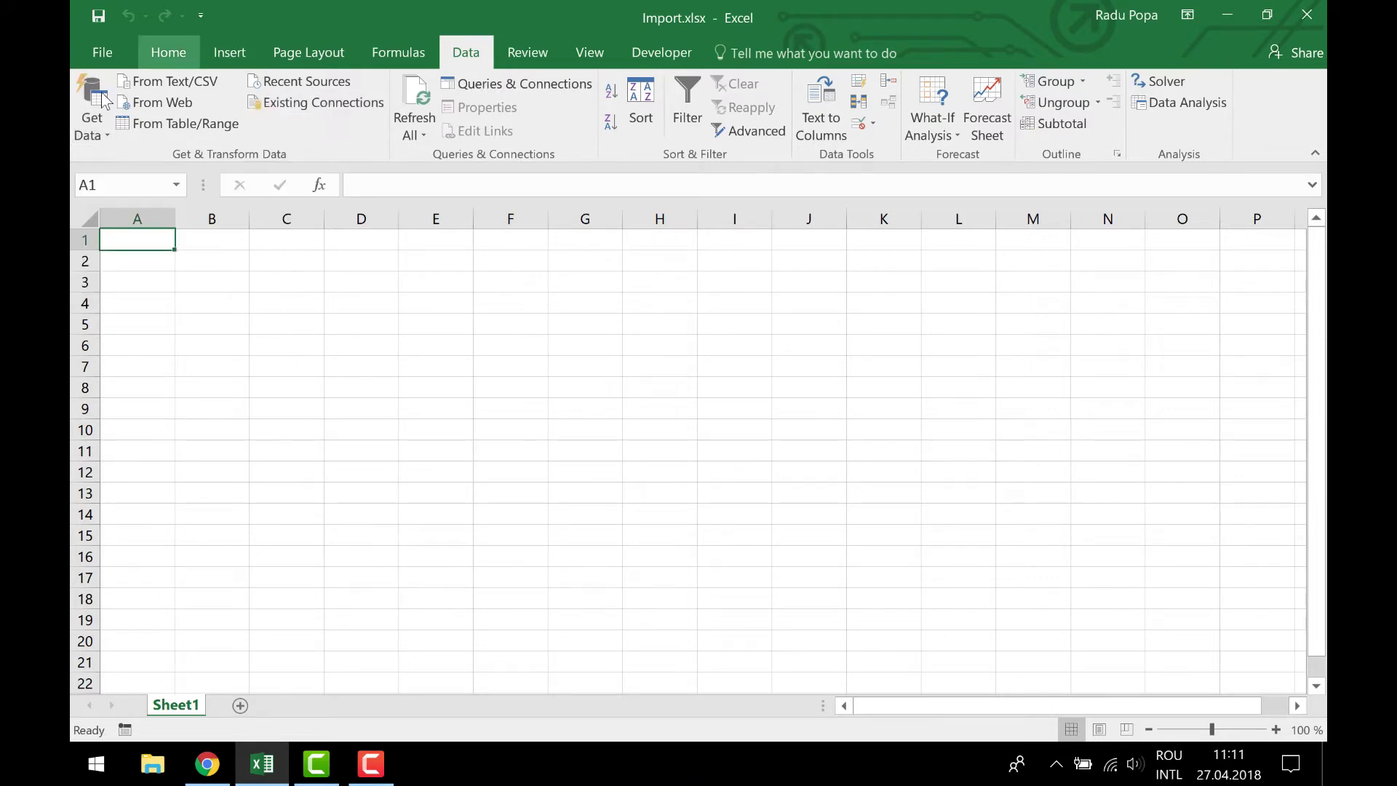
left_click(92, 120)
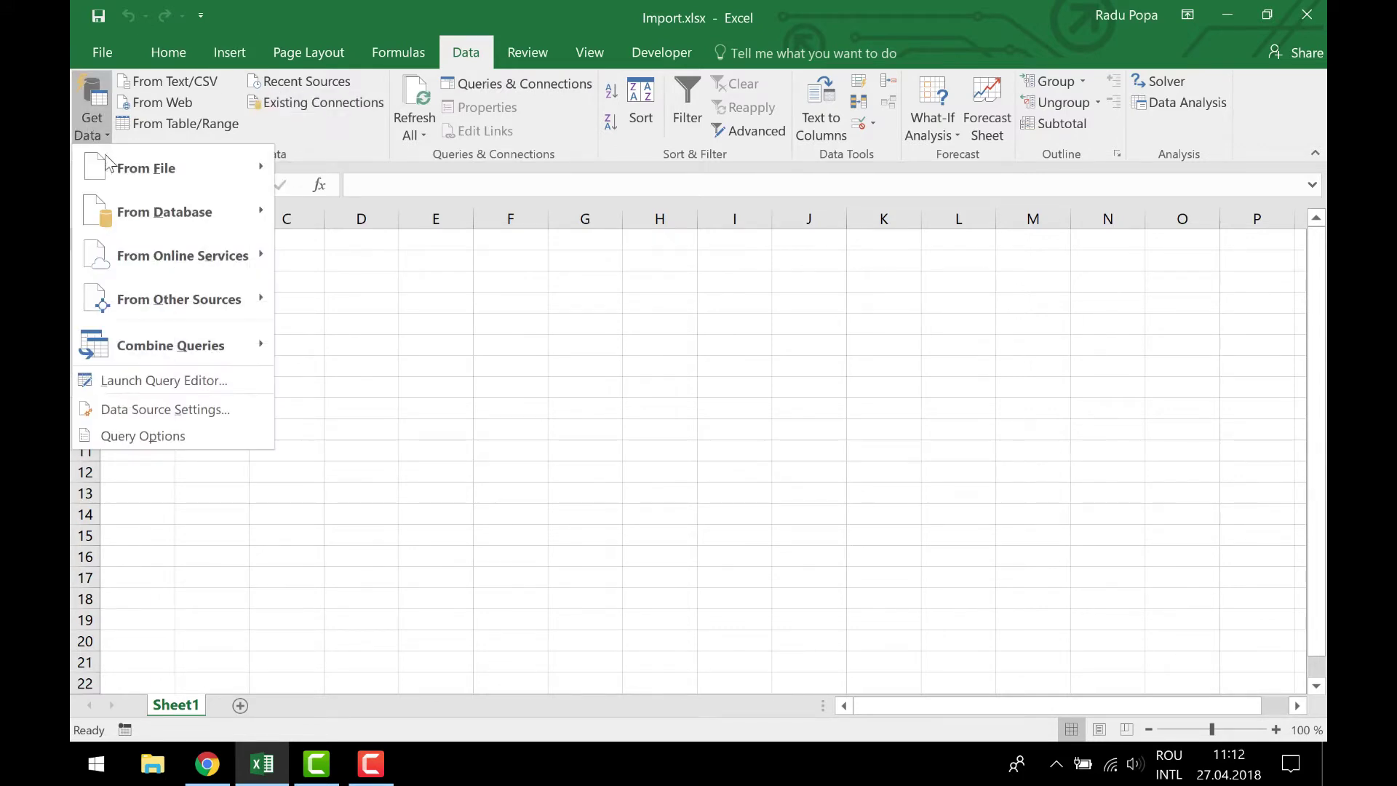
mouse_move(120, 173)
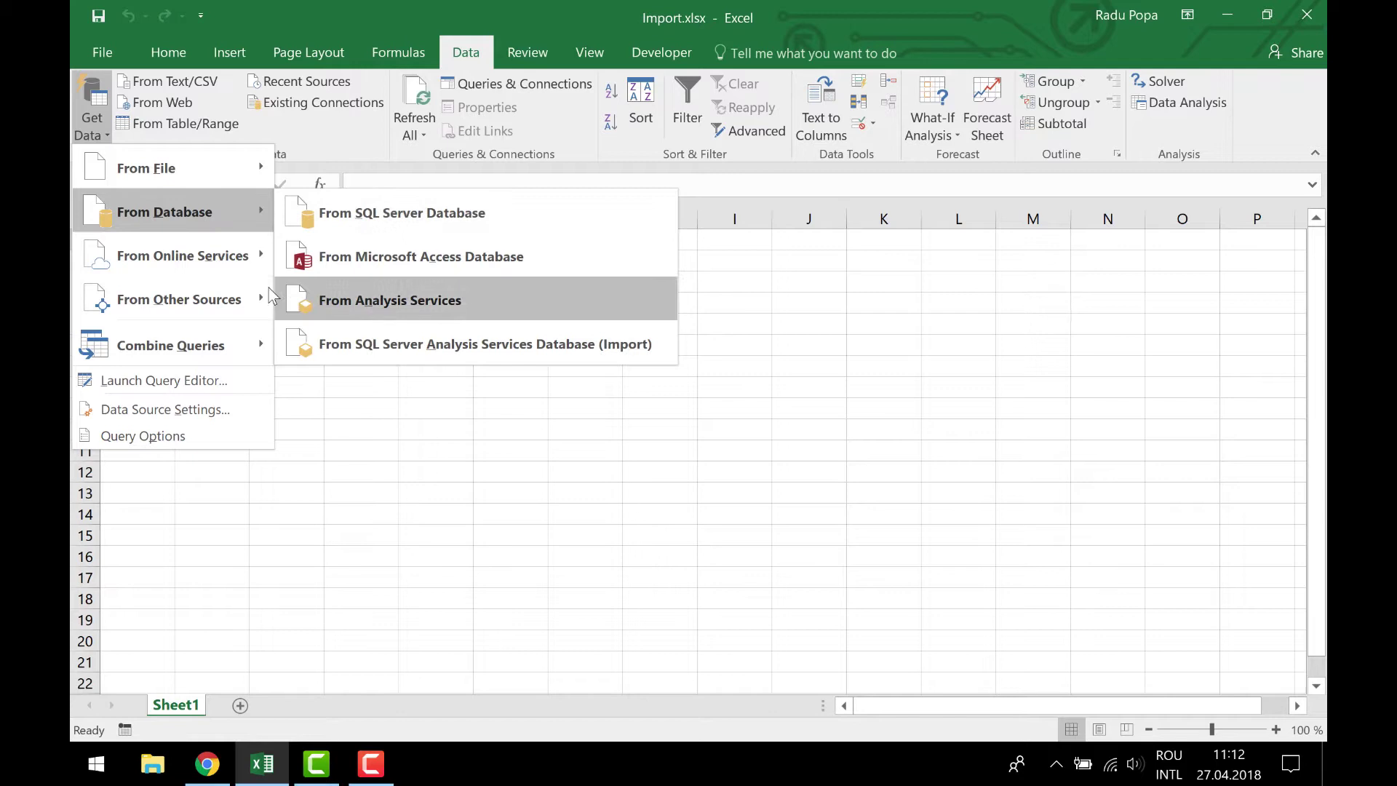
mouse_move(206, 249)
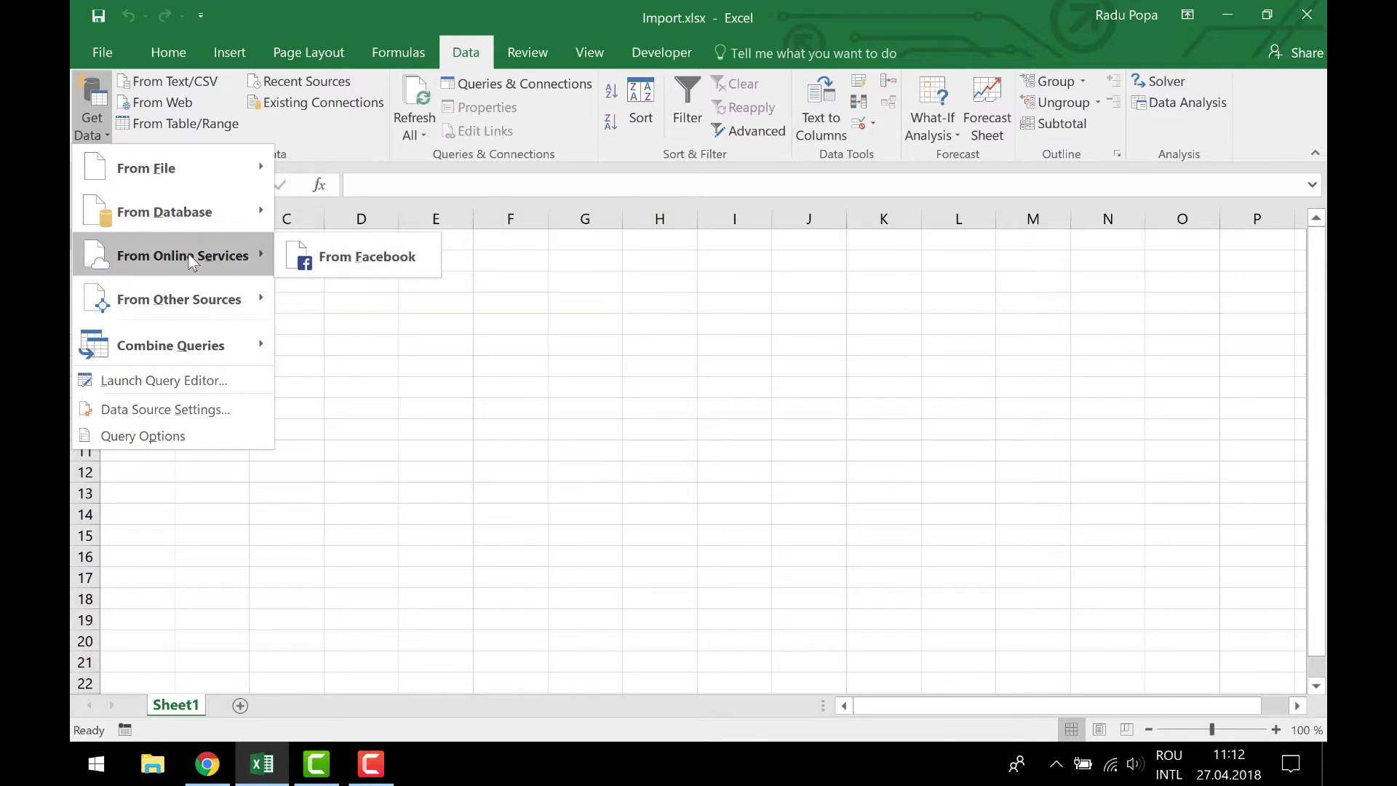
mouse_move(184, 306)
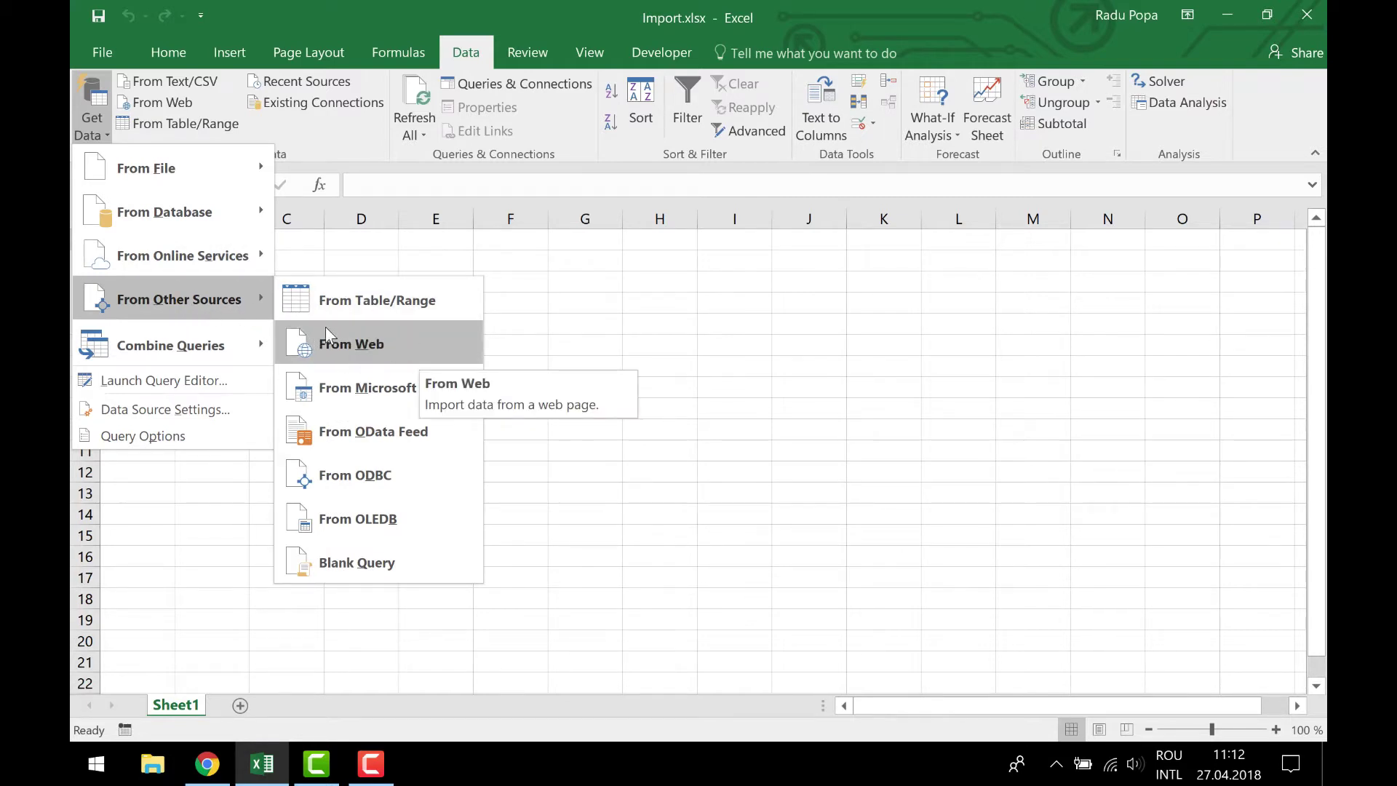
left_click(445, 351)
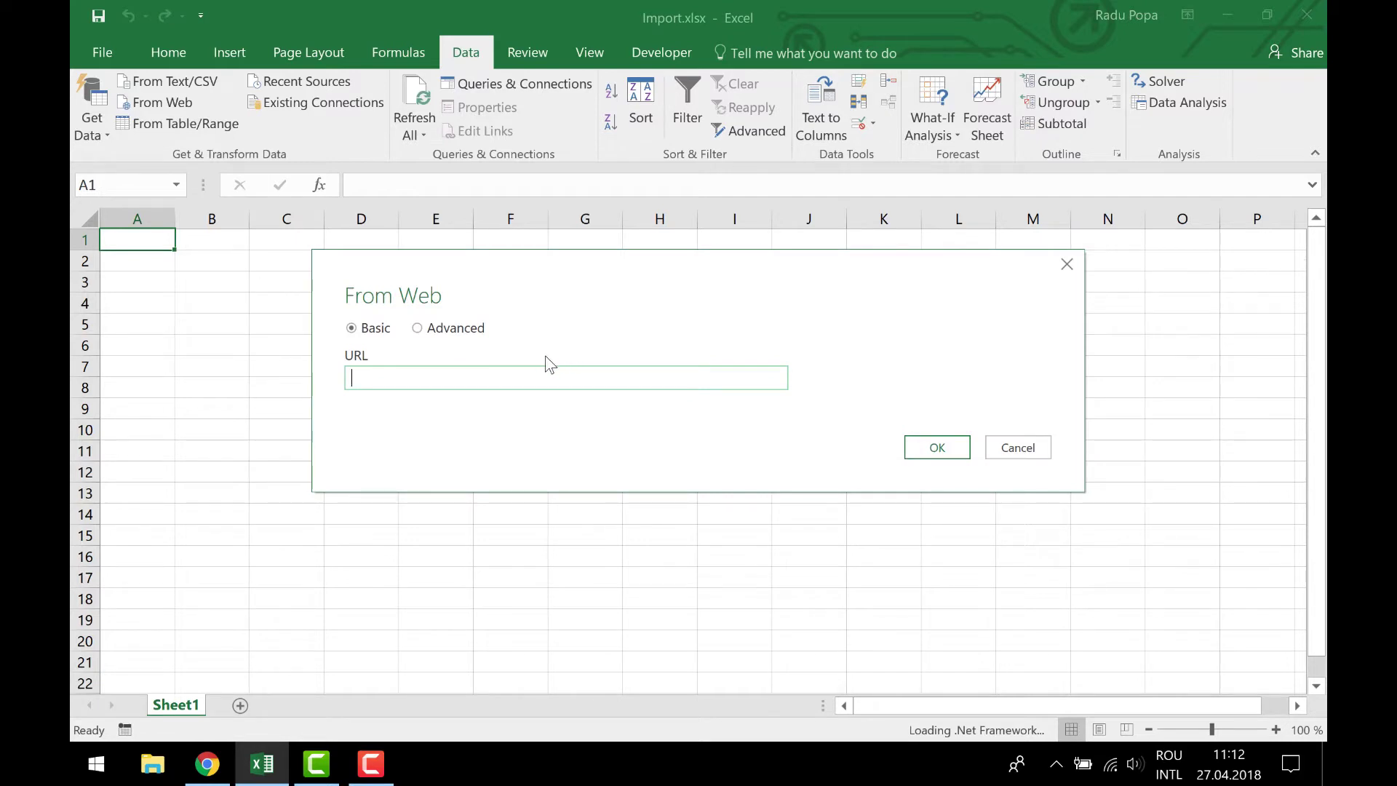
- Paste the Wikipedia URL, connect, and edit the Sovereign states and dependencies table in Query Editor
key("ctrl+v")
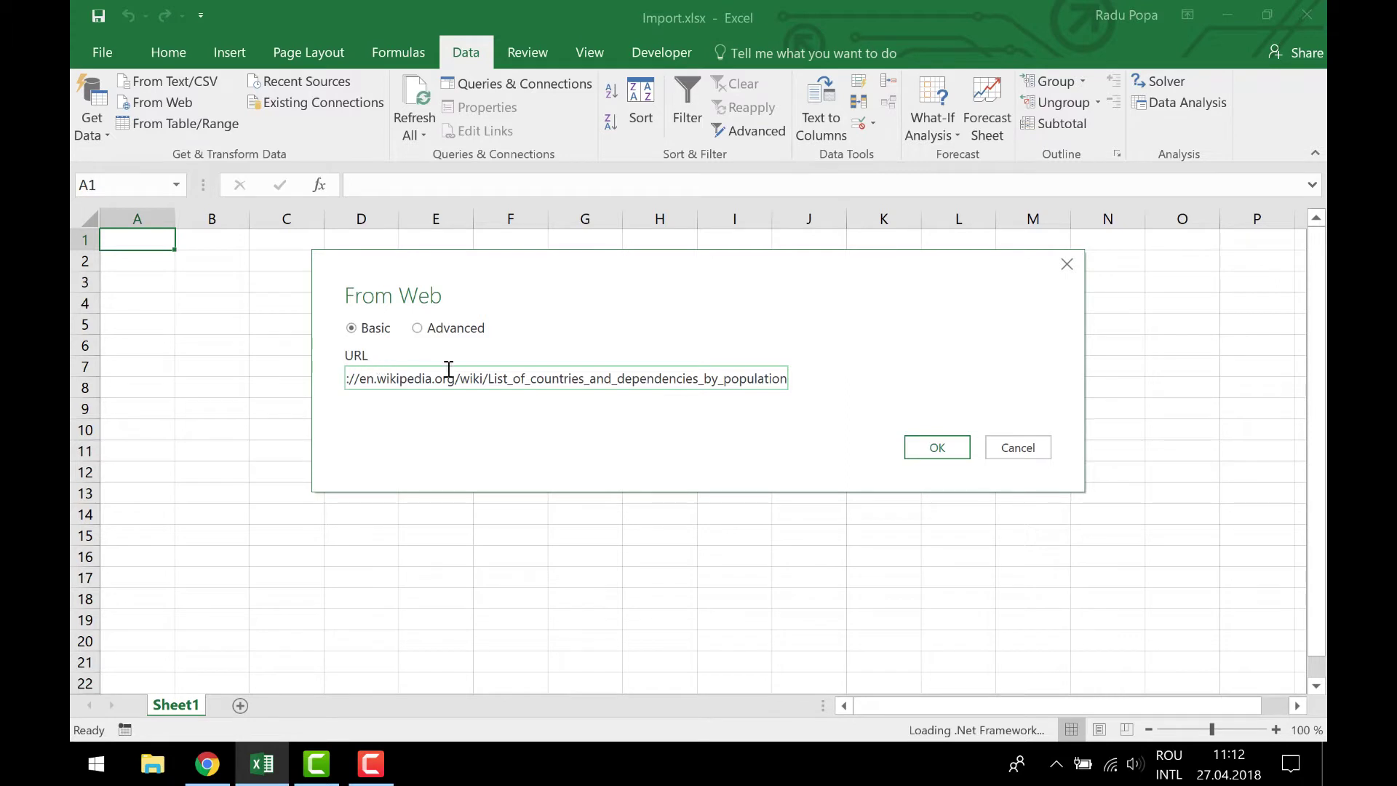
left_click(931, 446)
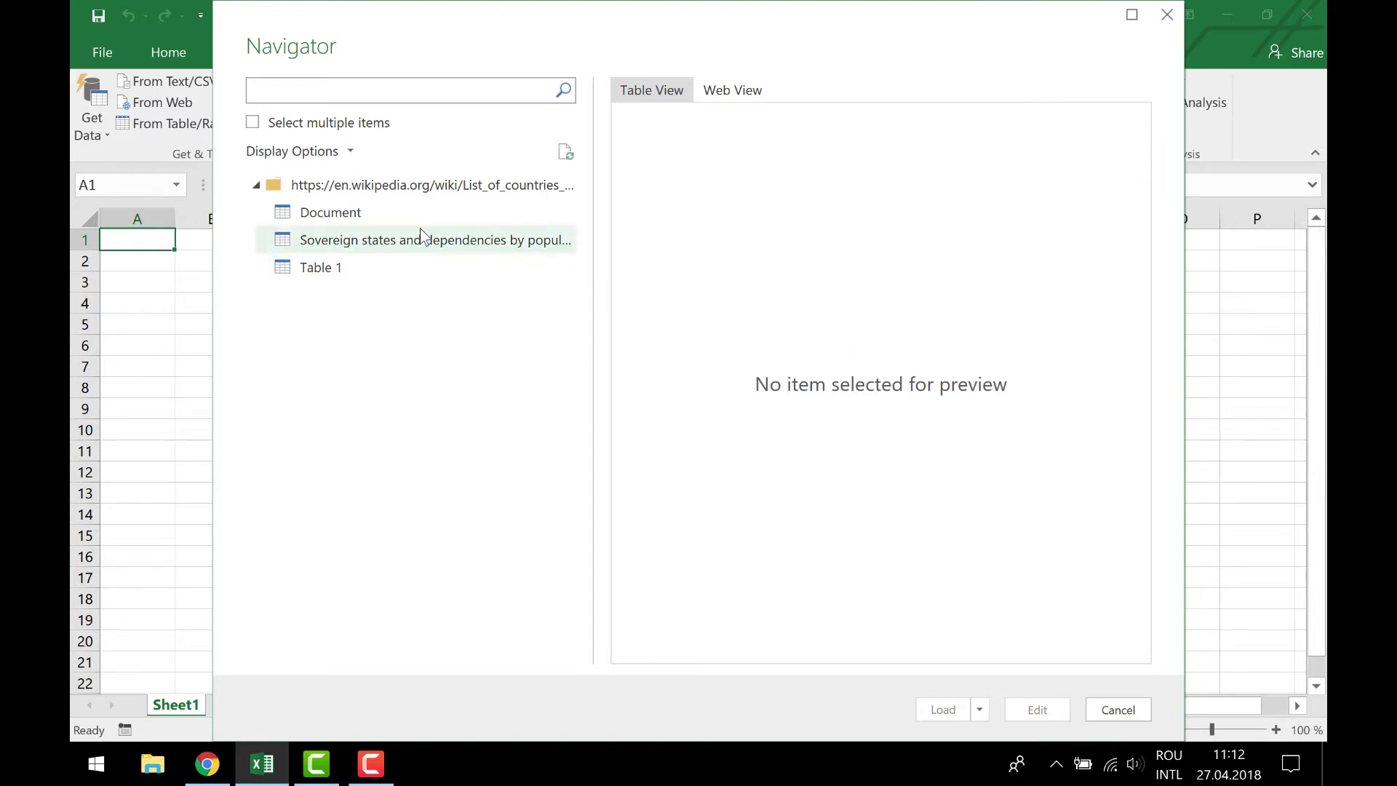
left_click(374, 213)
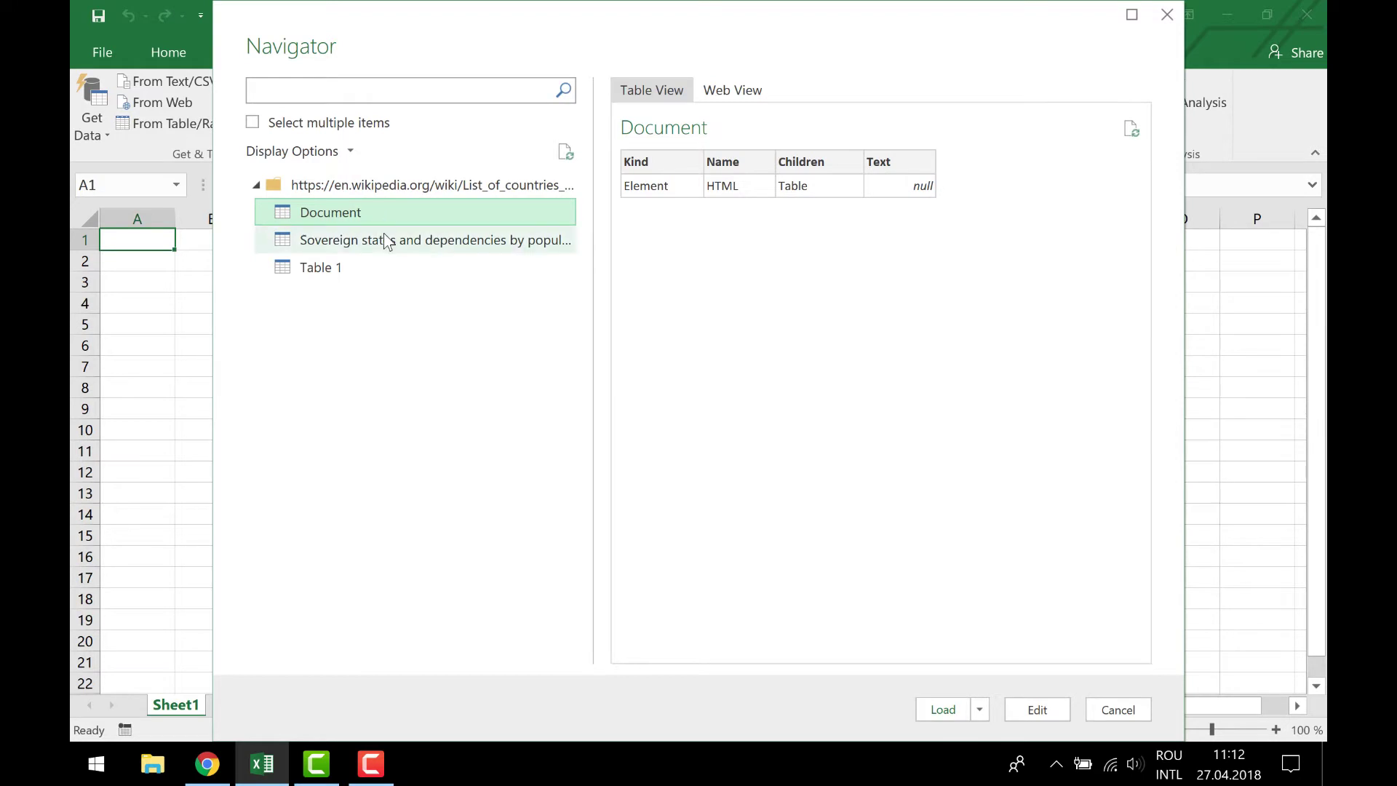
left_click(385, 241)
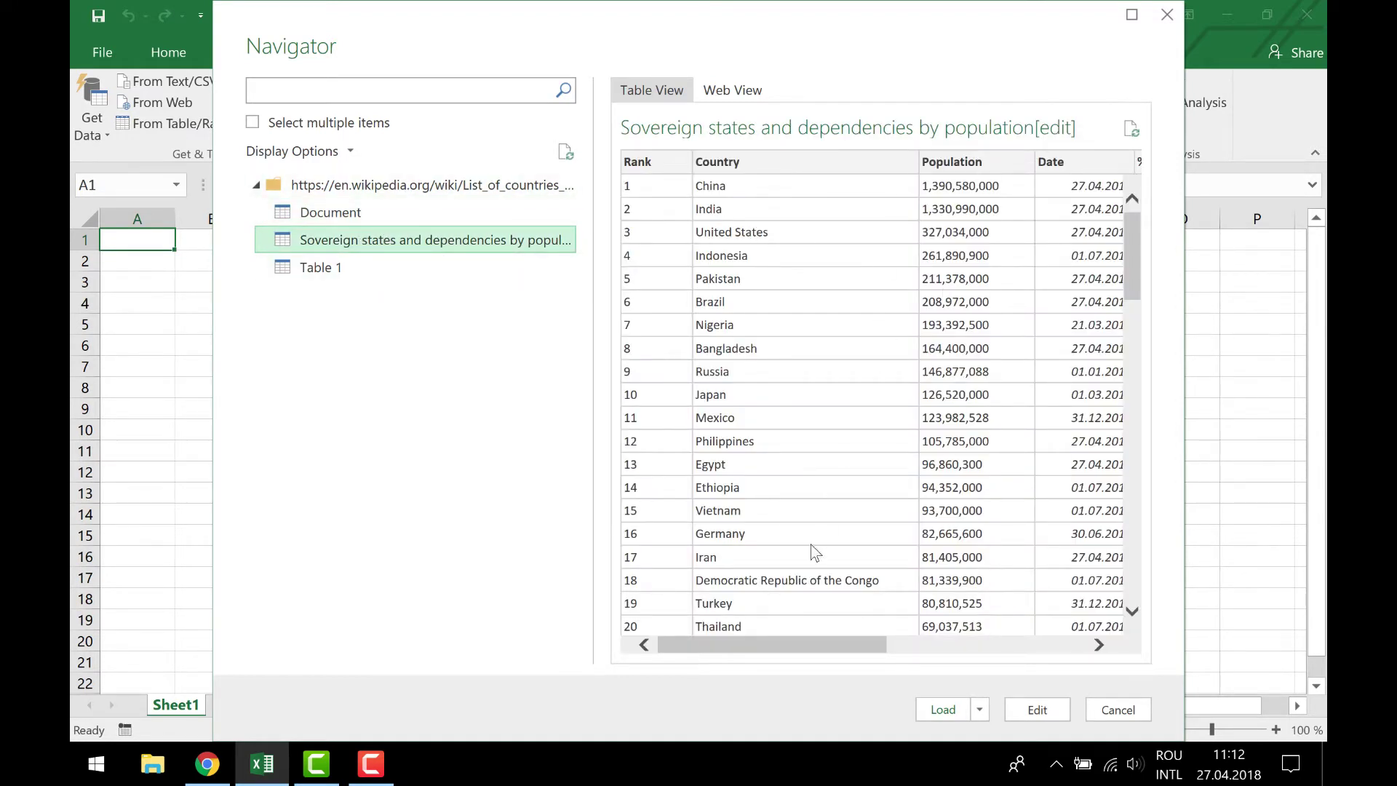
mouse_move(796, 646)
left_mouse_down()
mouse_move(1007, 649)
mouse_move(727, 637)
mouse_move(939, 638)
mouse_move(786, 640)
left_mouse_up()
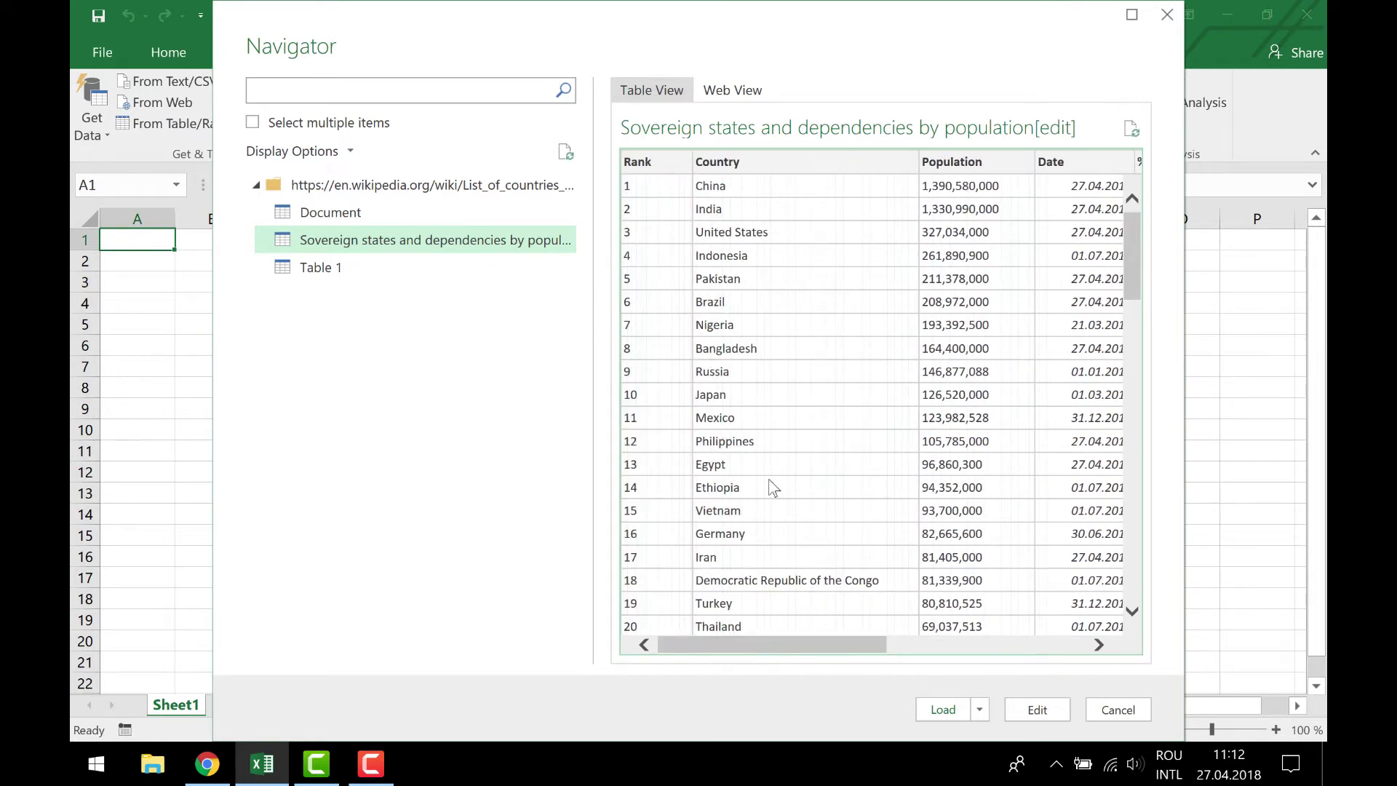
left_click(1048, 710)
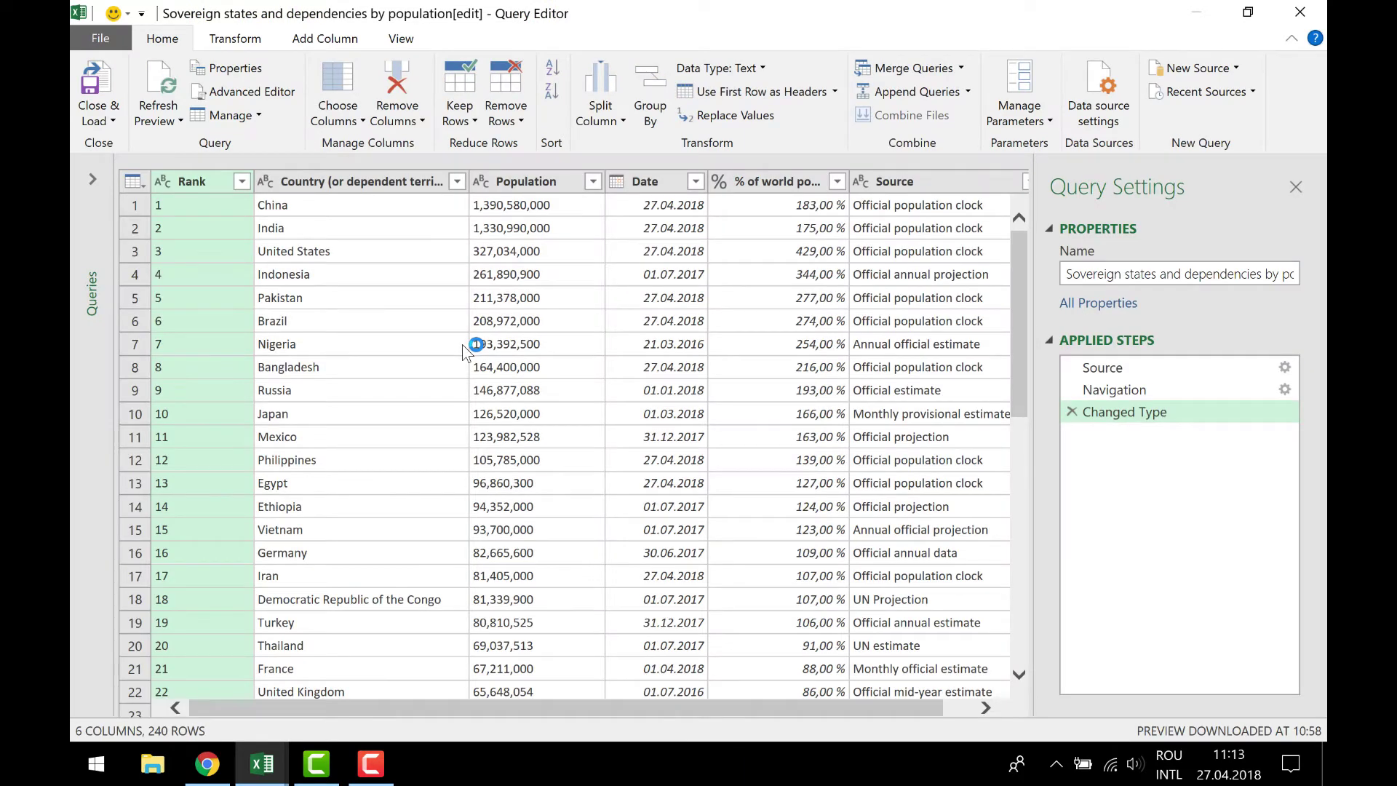
- Remove the Source column so five columns remain, then select the Country column
left_click(669, 238)
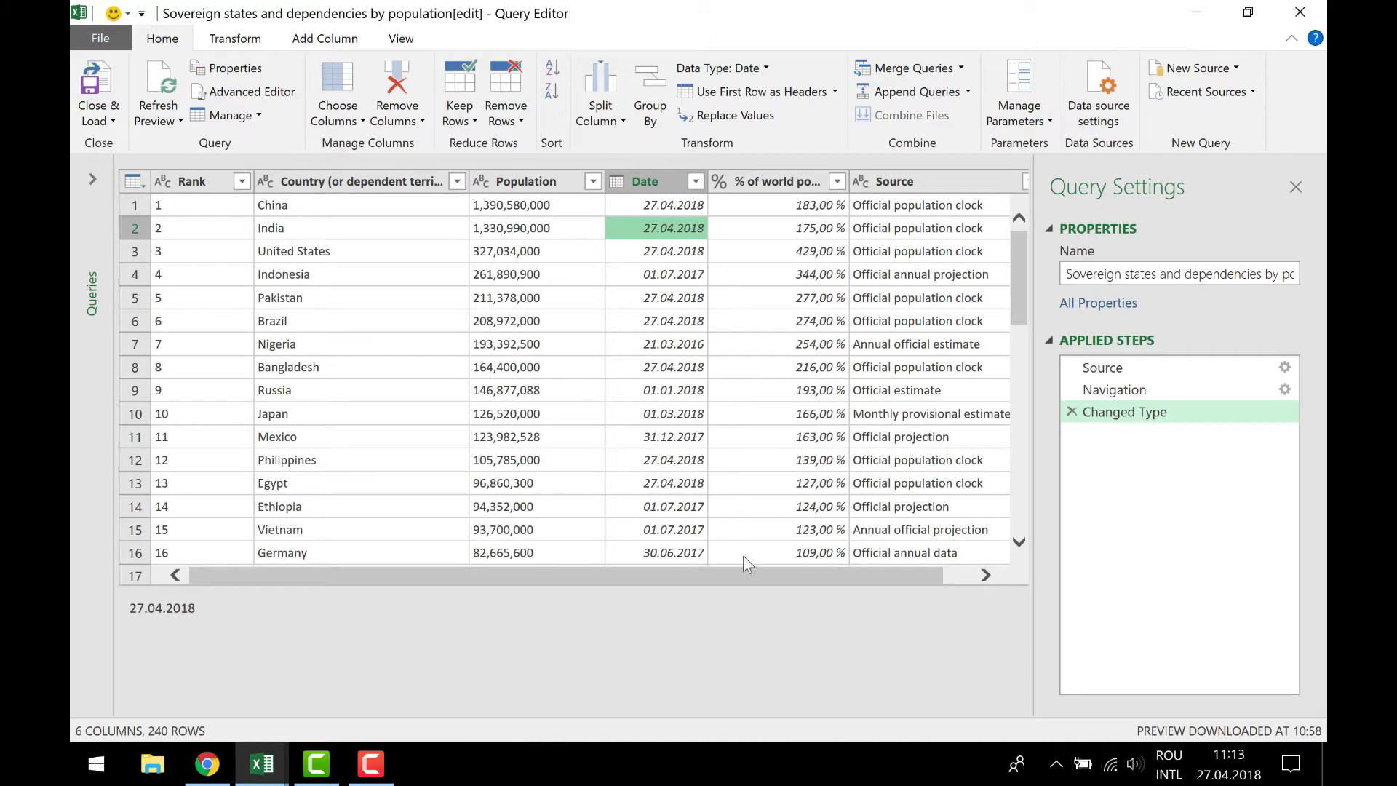
left_click_drag(745, 575, 833, 576)
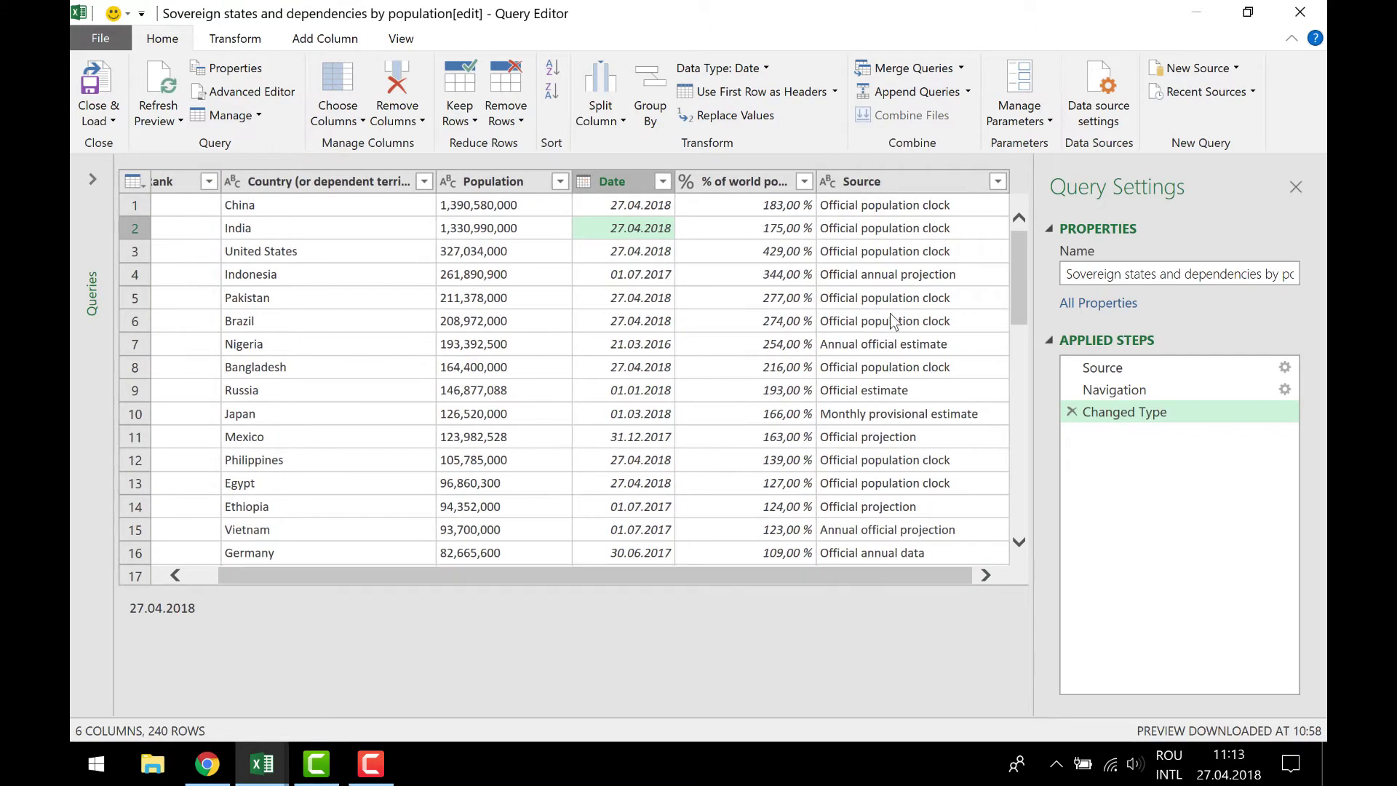
left_click(909, 179)
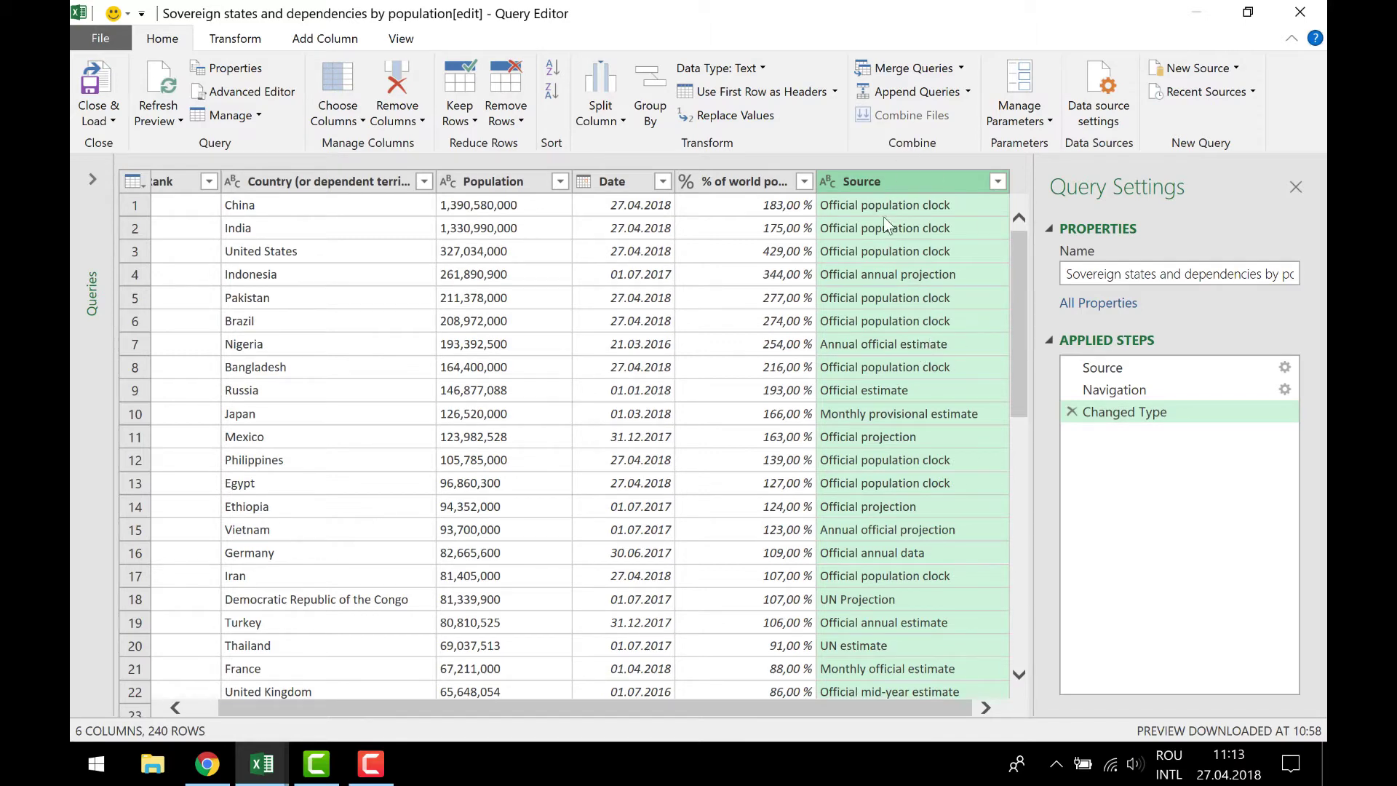
left_click(398, 84)
left_click(773, 267)
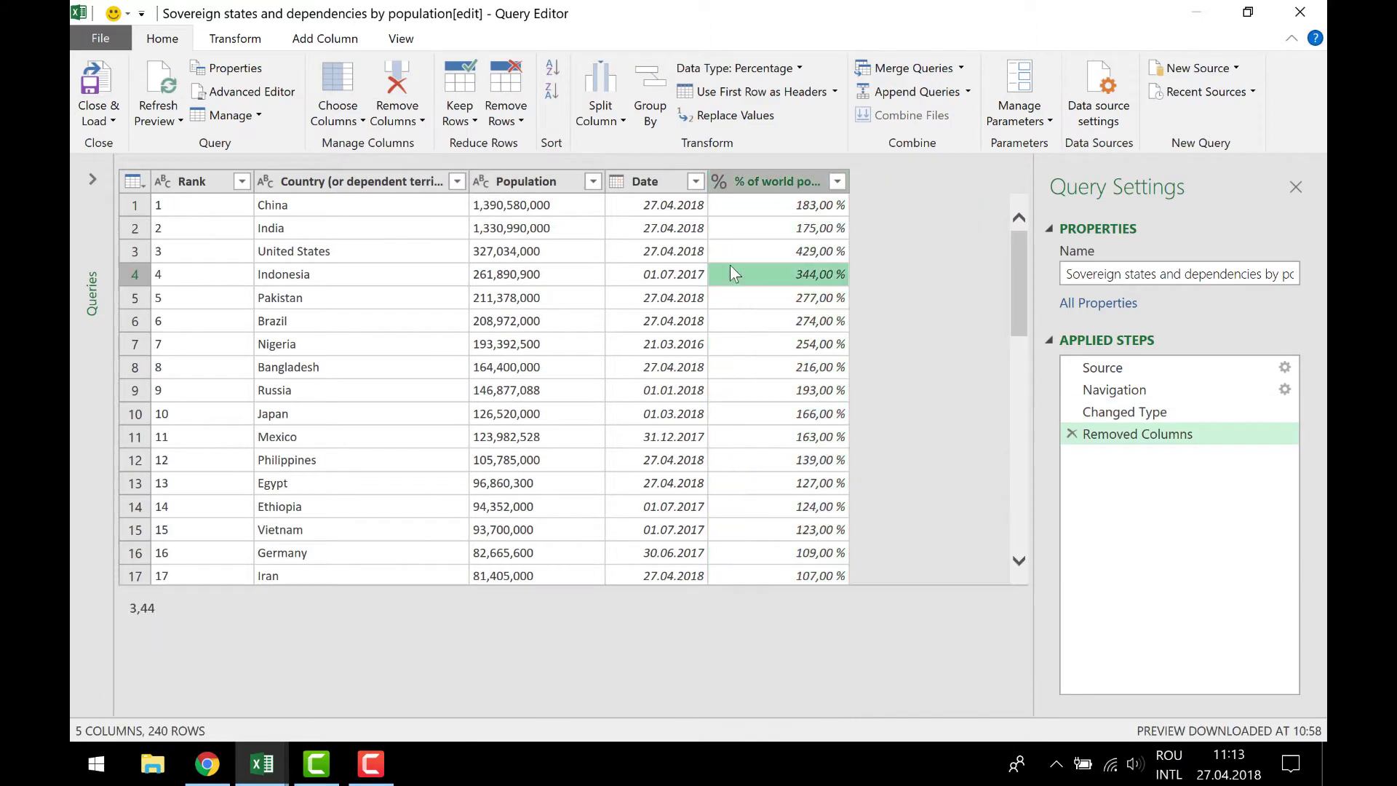
left_click(570, 269)
left_click(333, 181)
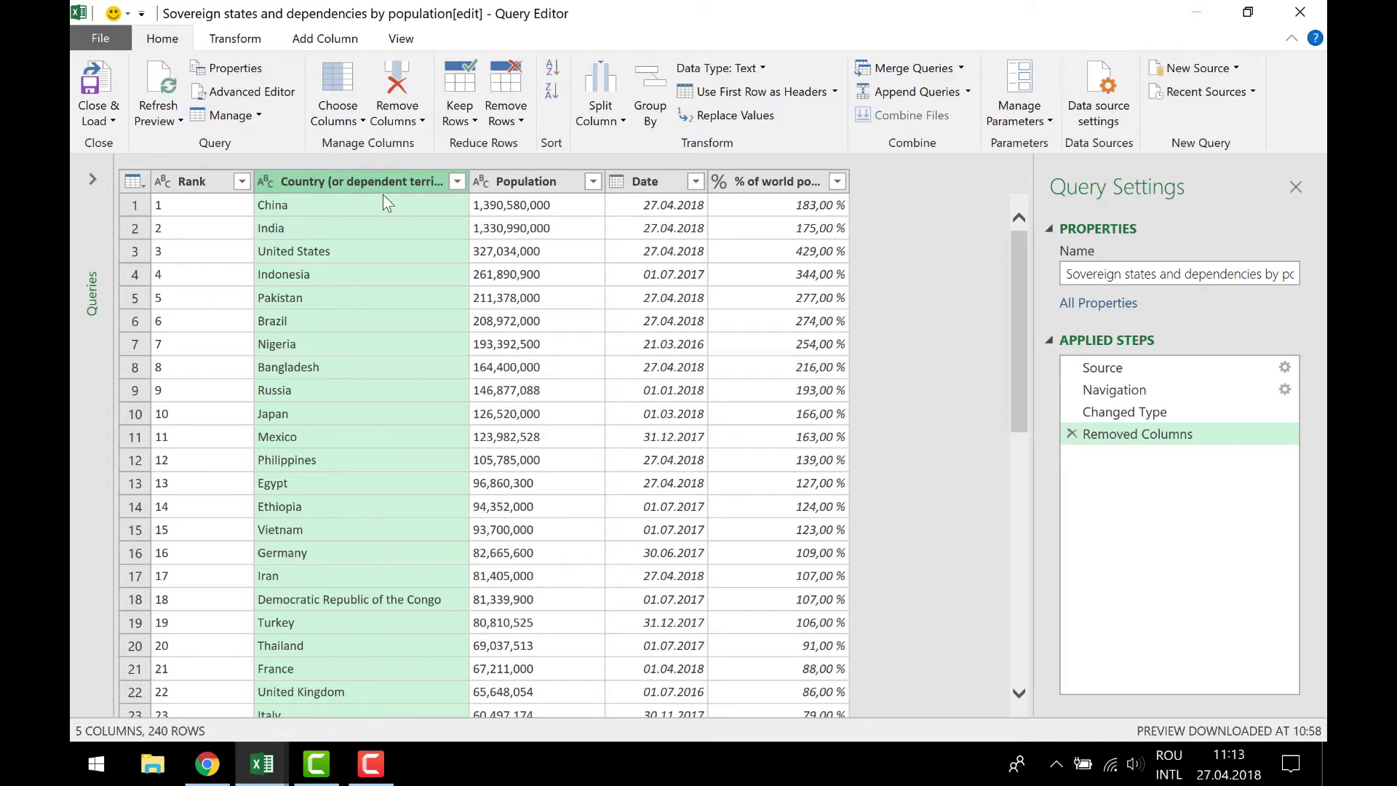
- Format the Country column as UPPERCASE from the Transform tab
left_click(240, 40)
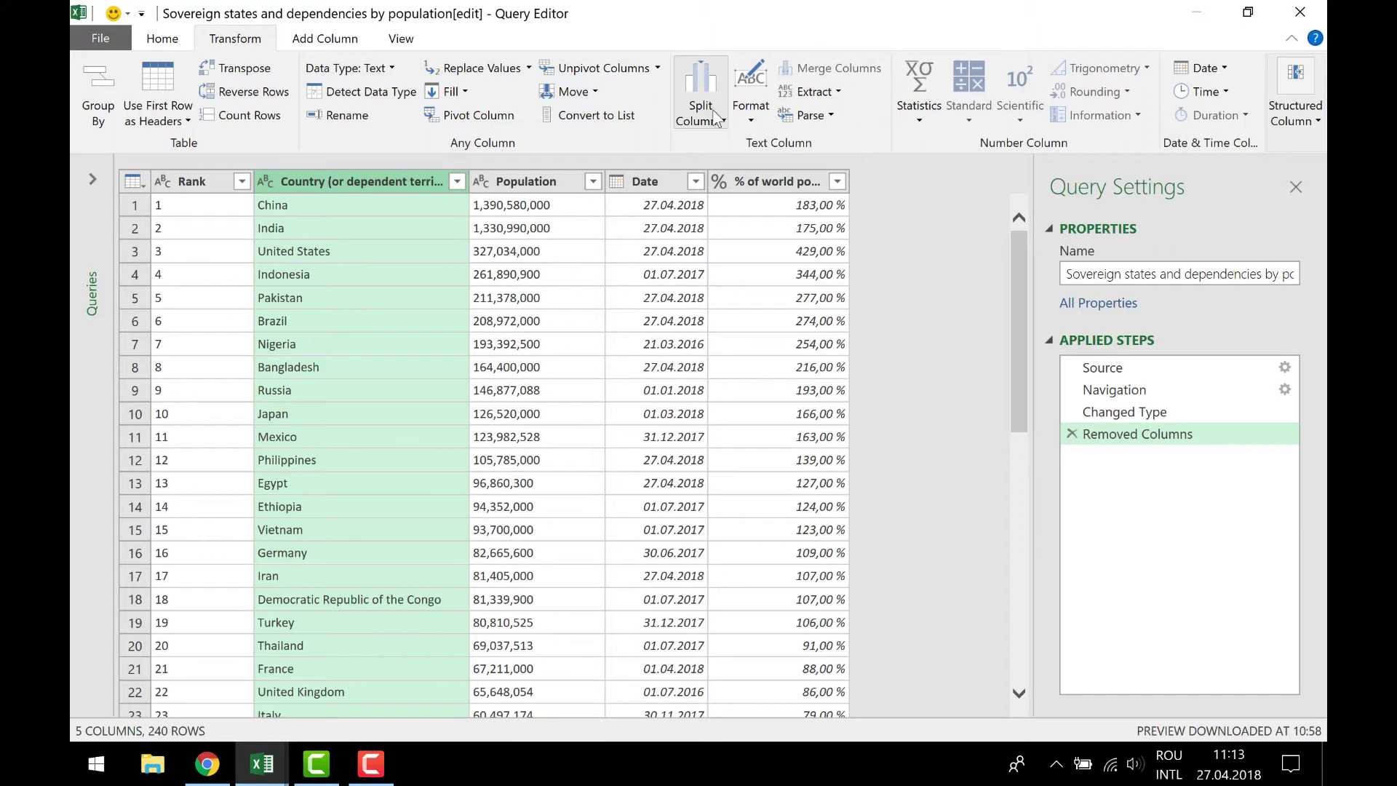
left_click(753, 116)
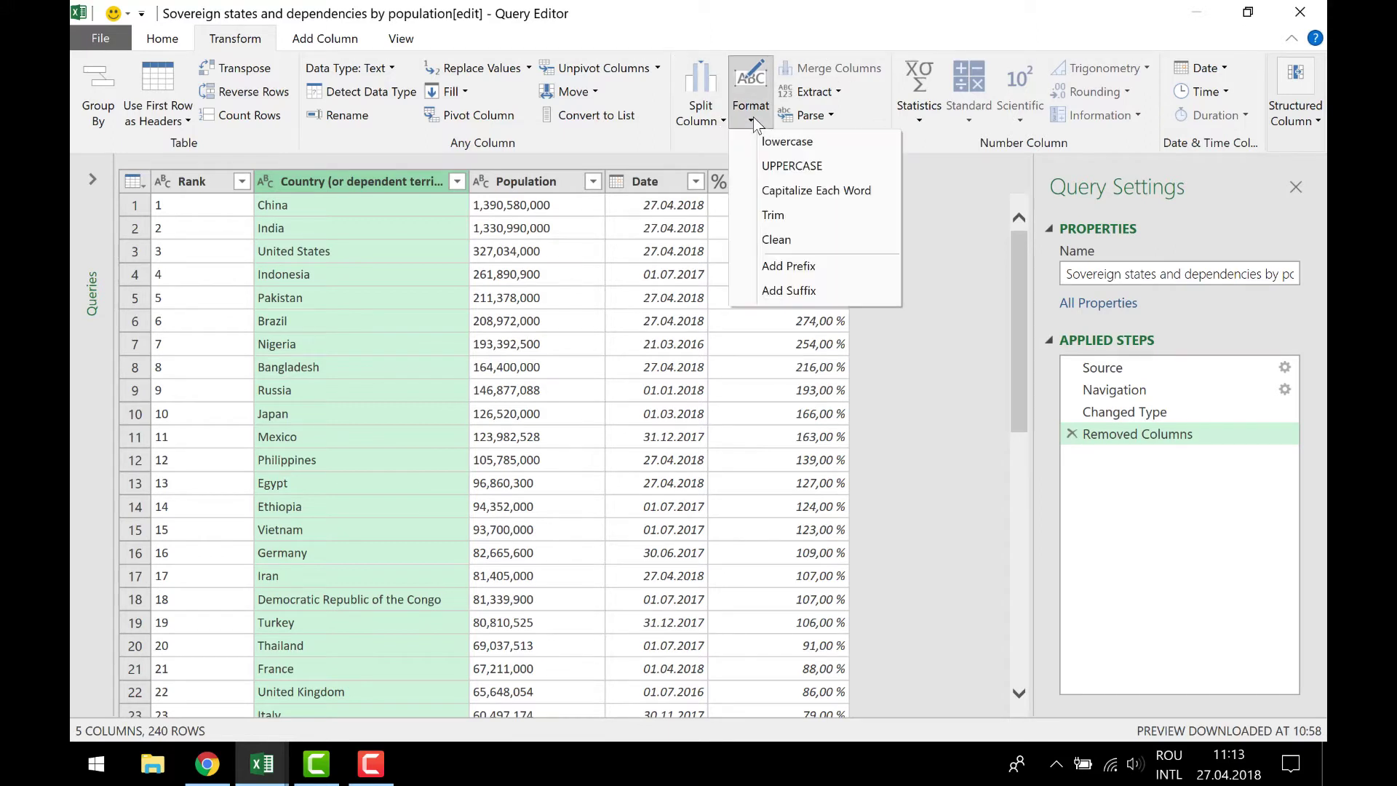
left_click(812, 165)
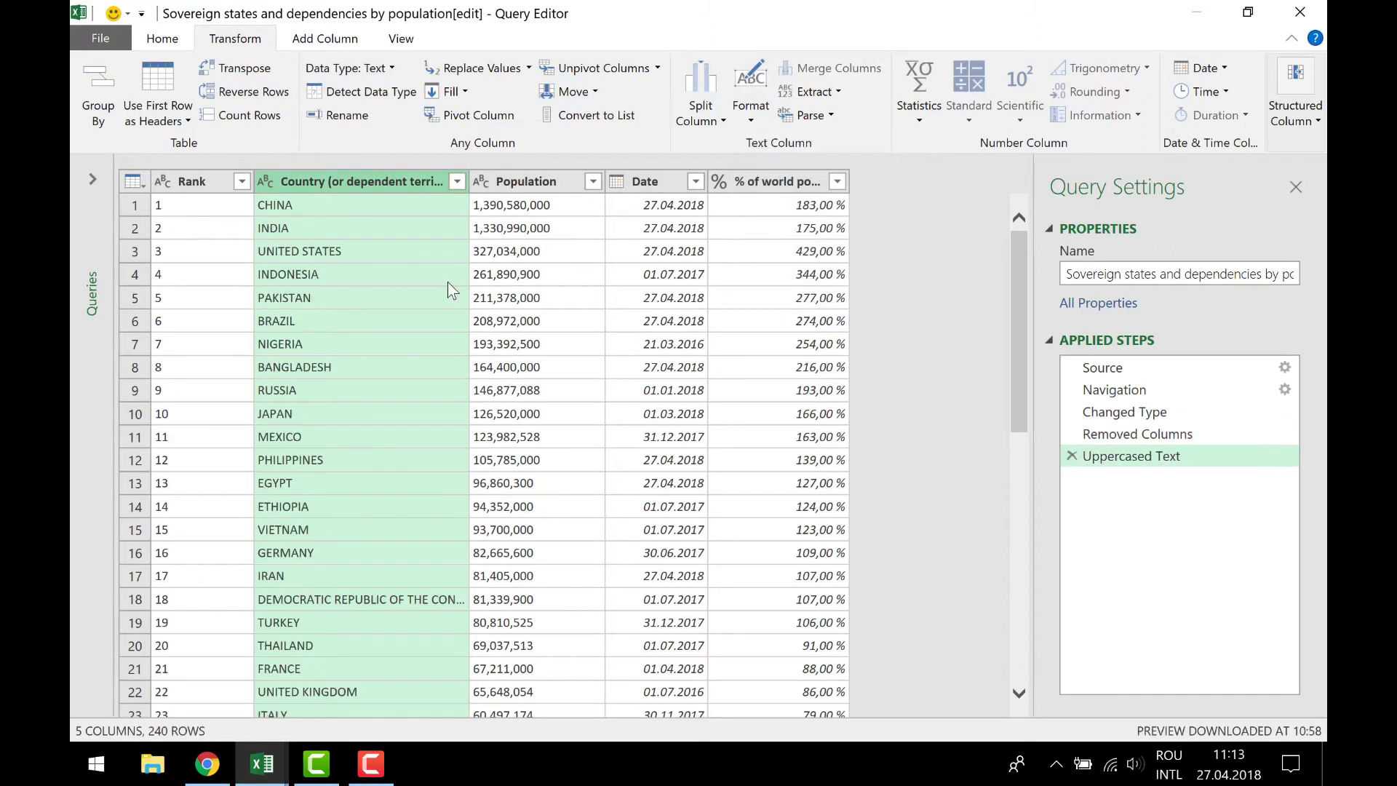
- Check the uppercased names and population values, and select the Population column
left_click(413, 277)
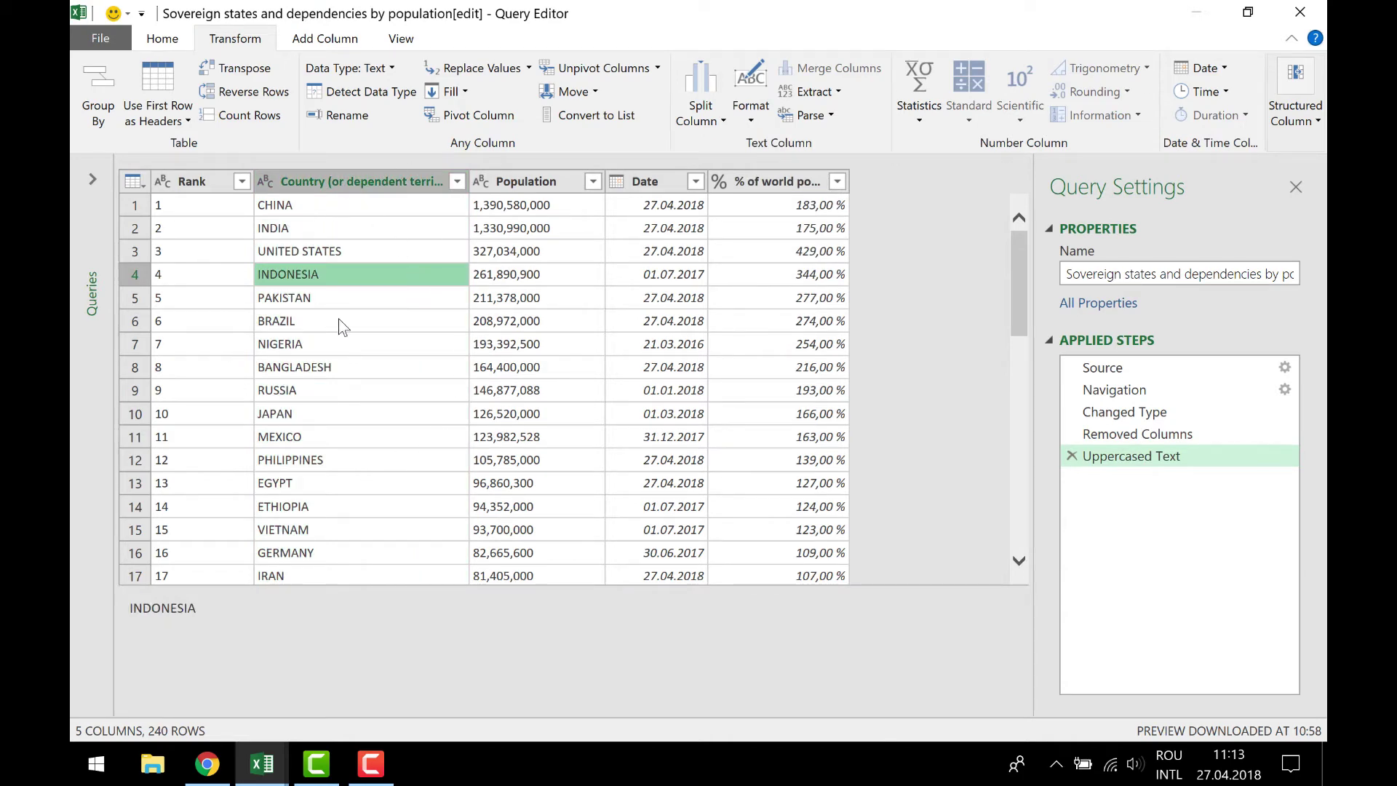
left_click(560, 227)
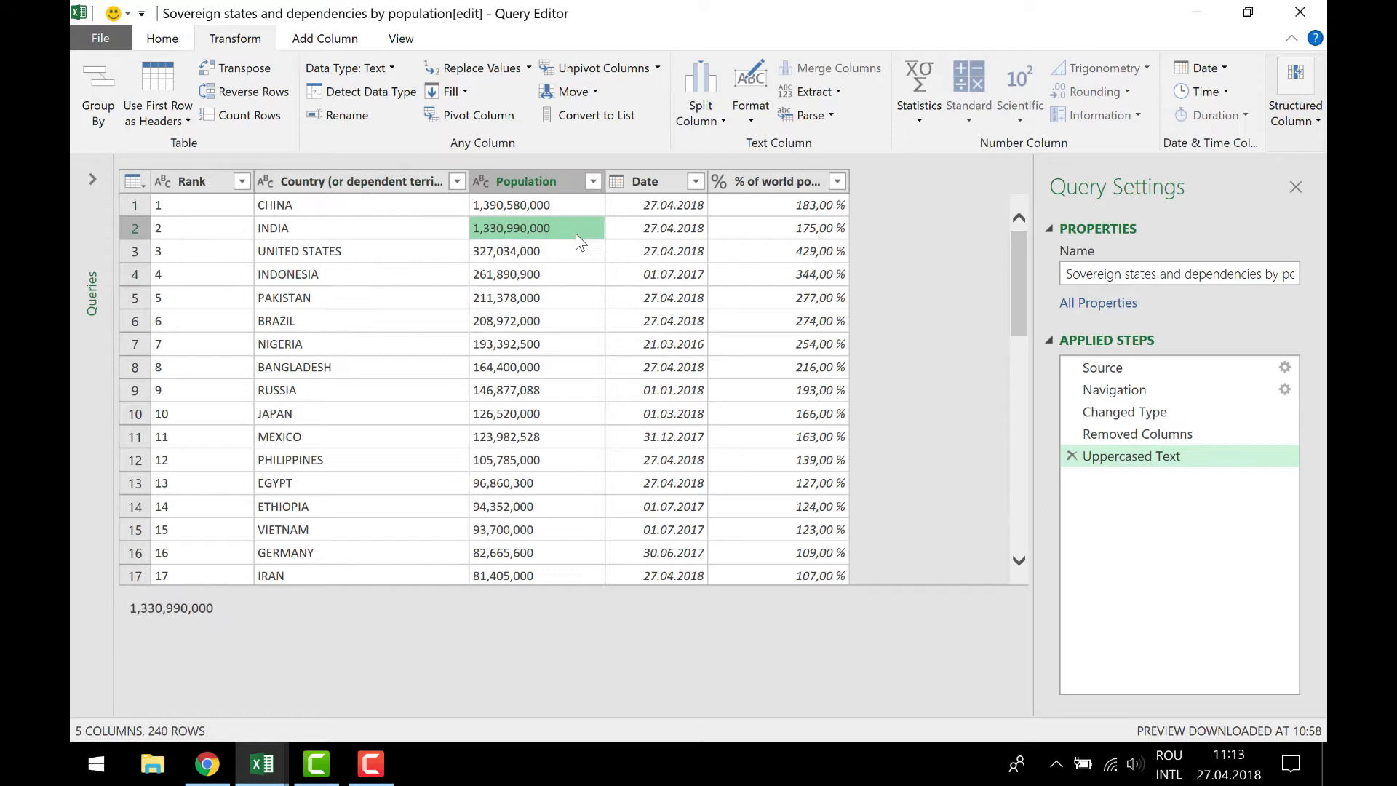
left_click(547, 189)
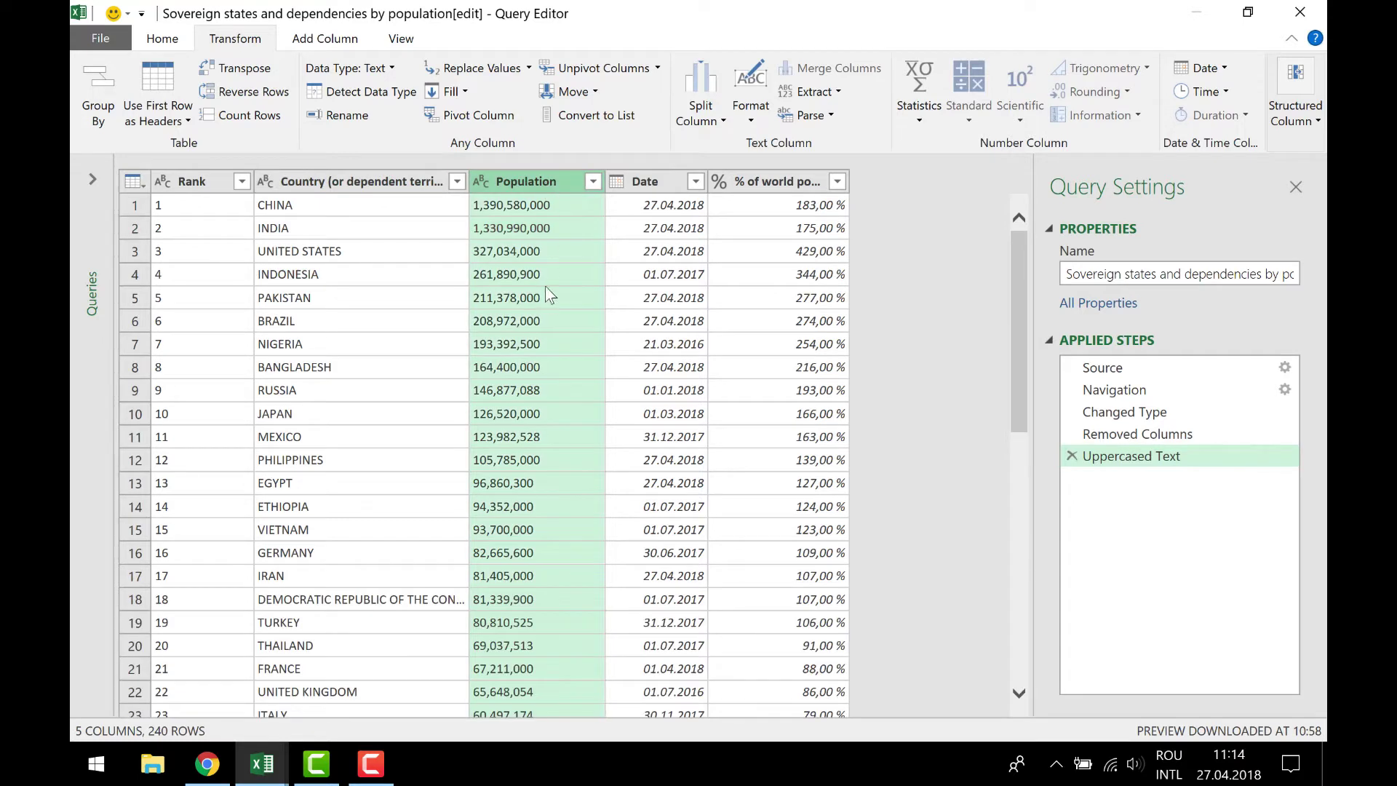
left_click(549, 251)
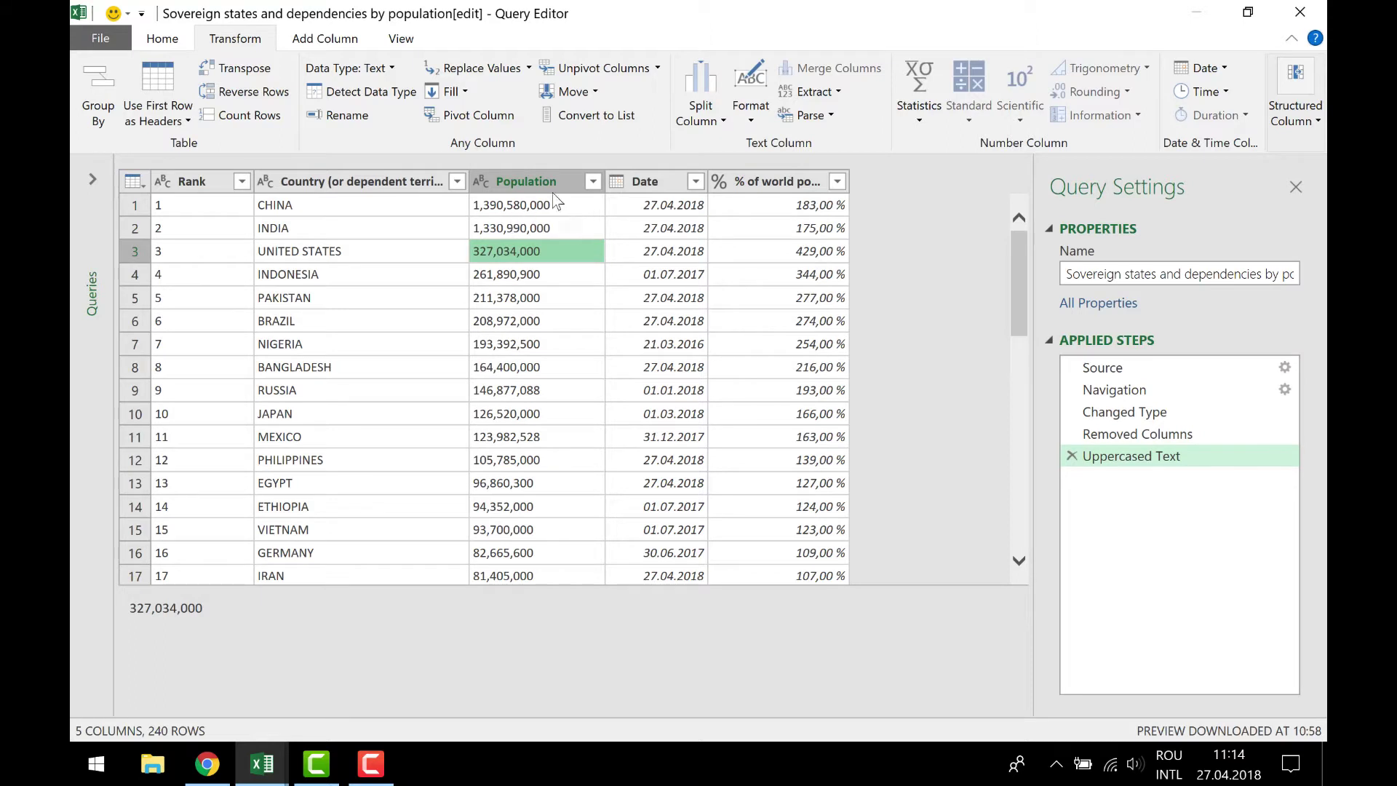
left_click(482, 211)
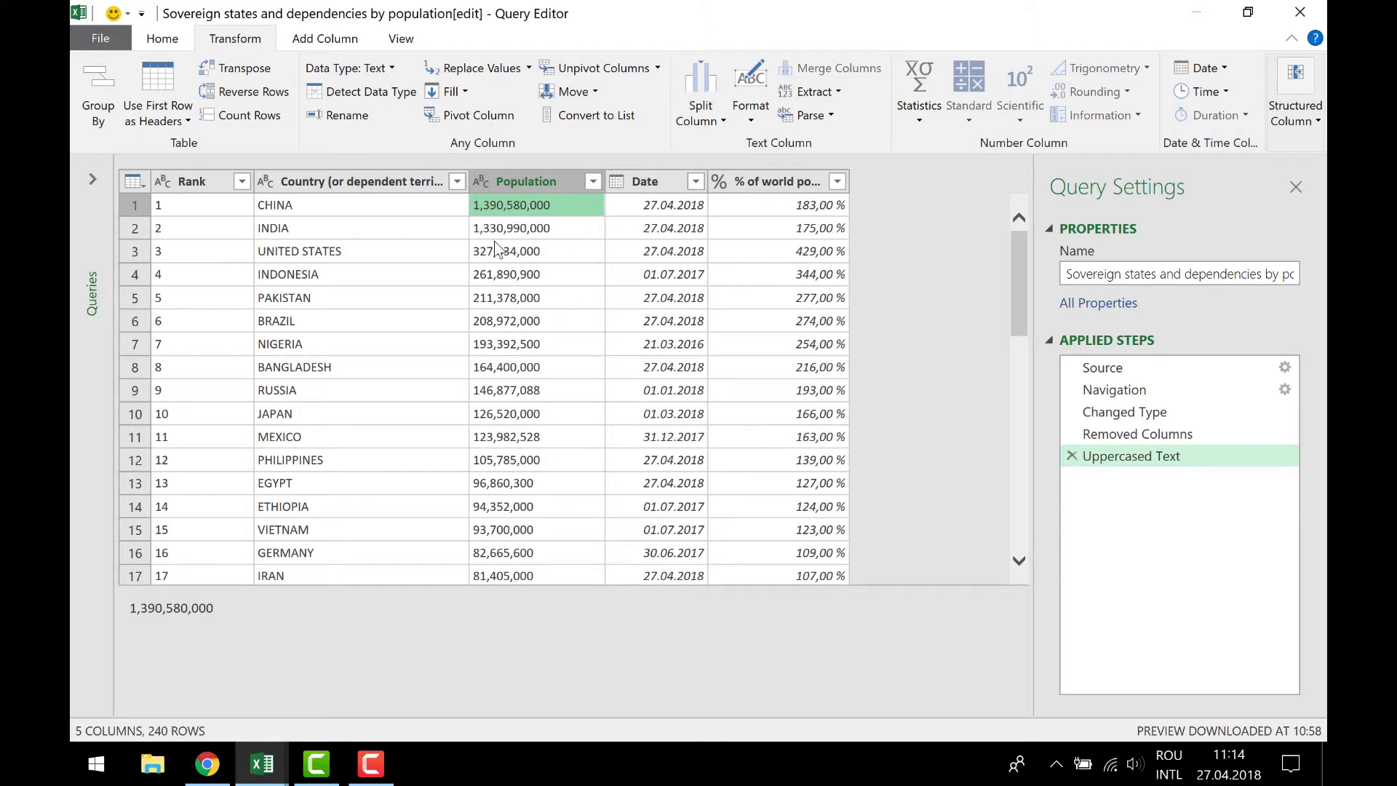
left_click(530, 185)
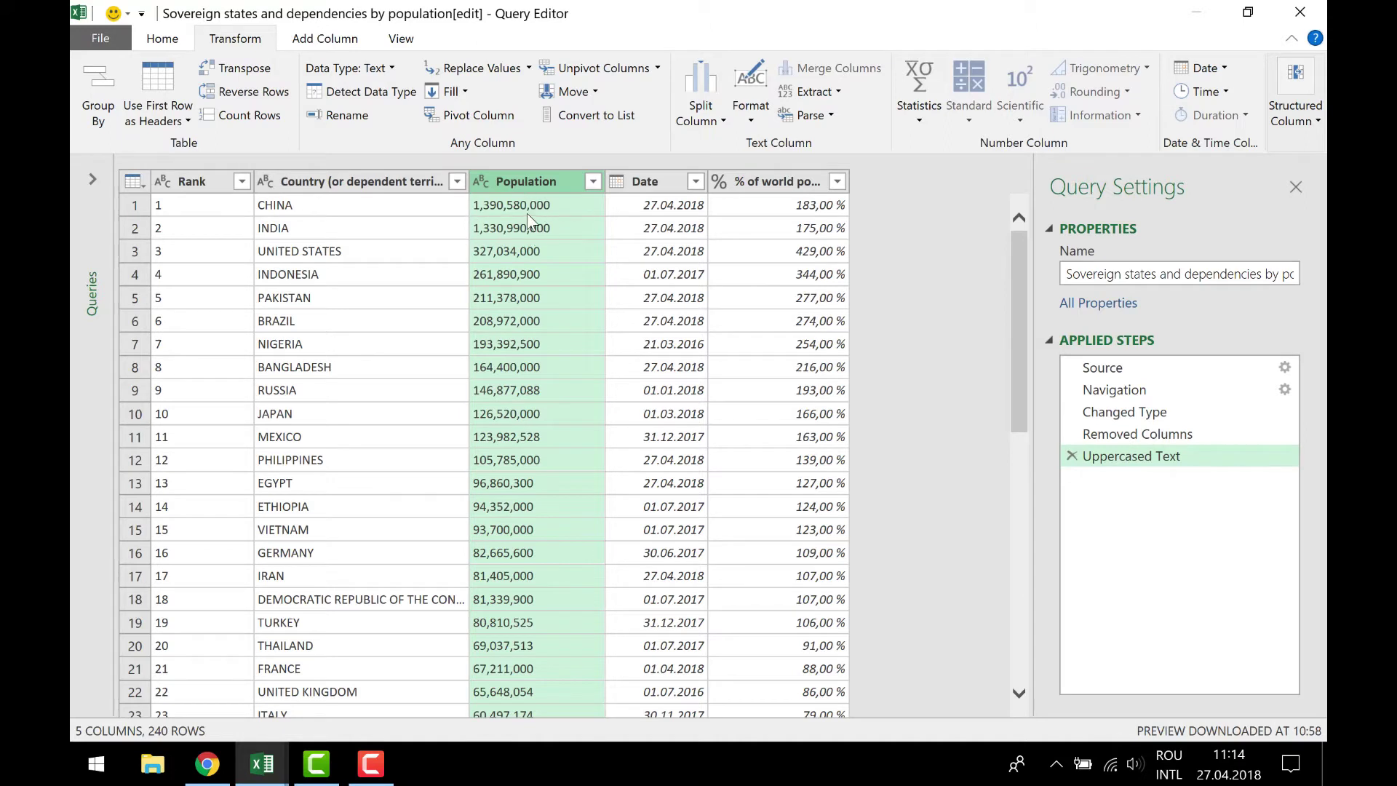
- Replace "," with nothing in the Population column to drop the thousands separators
left_click(530, 72)
left_click(514, 93)
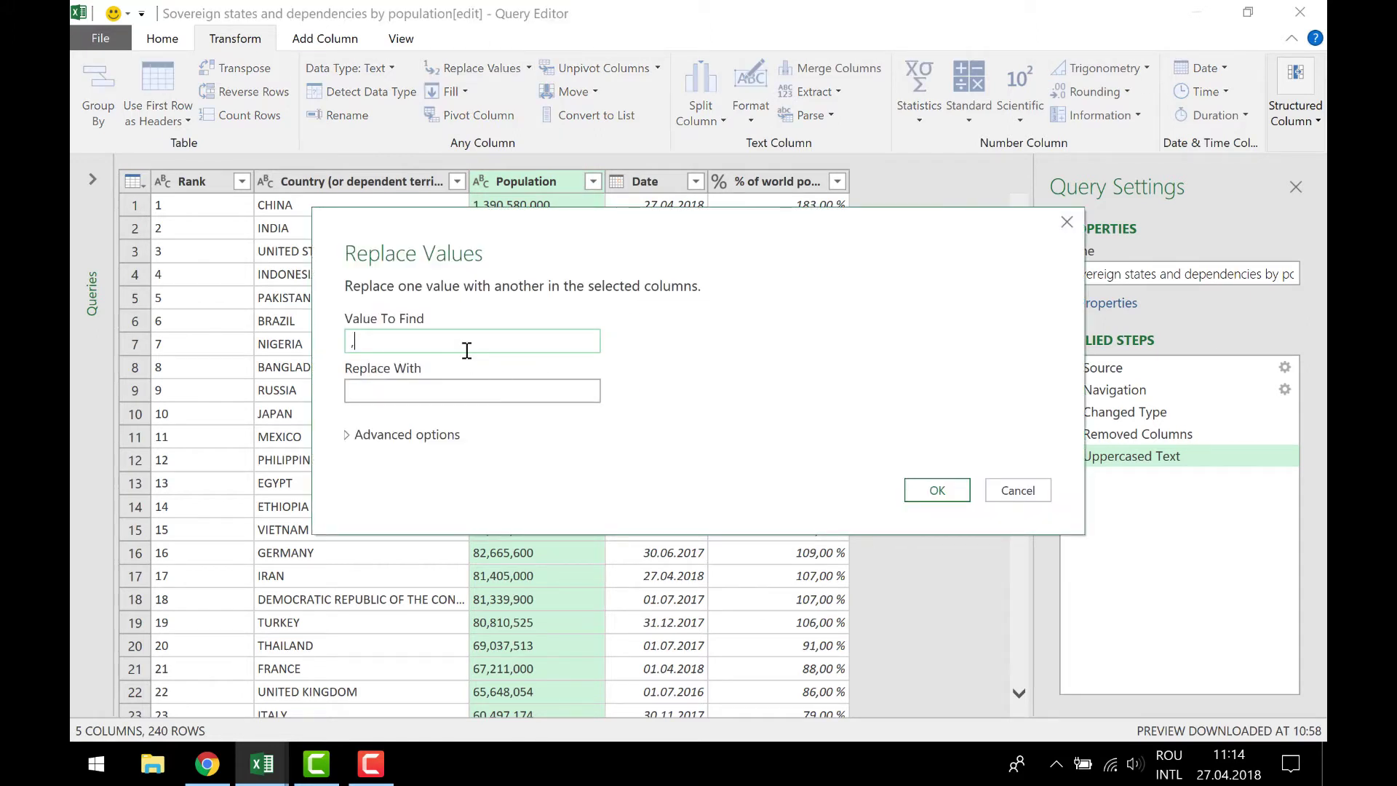
left_click(394, 386)
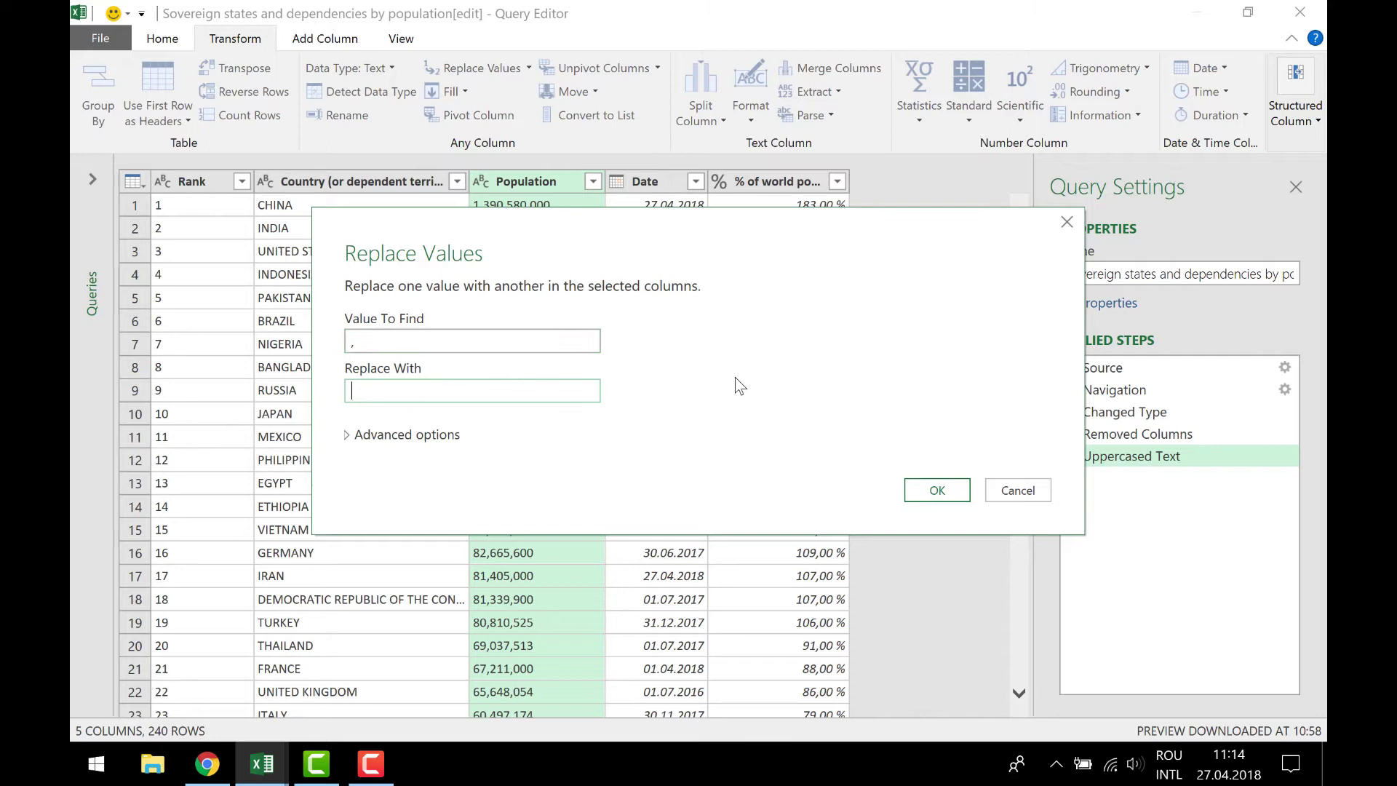
left_click(935, 488)
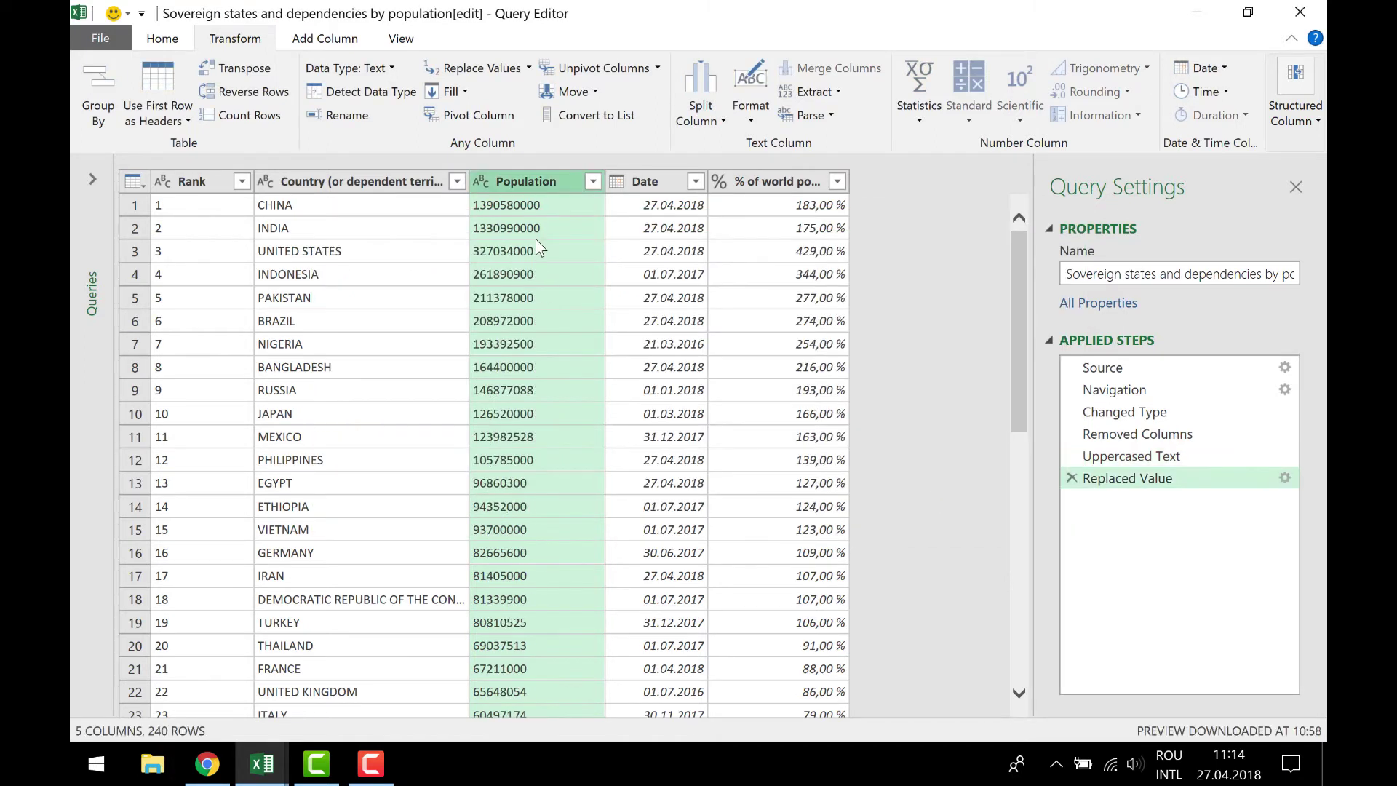
left_click(525, 207)
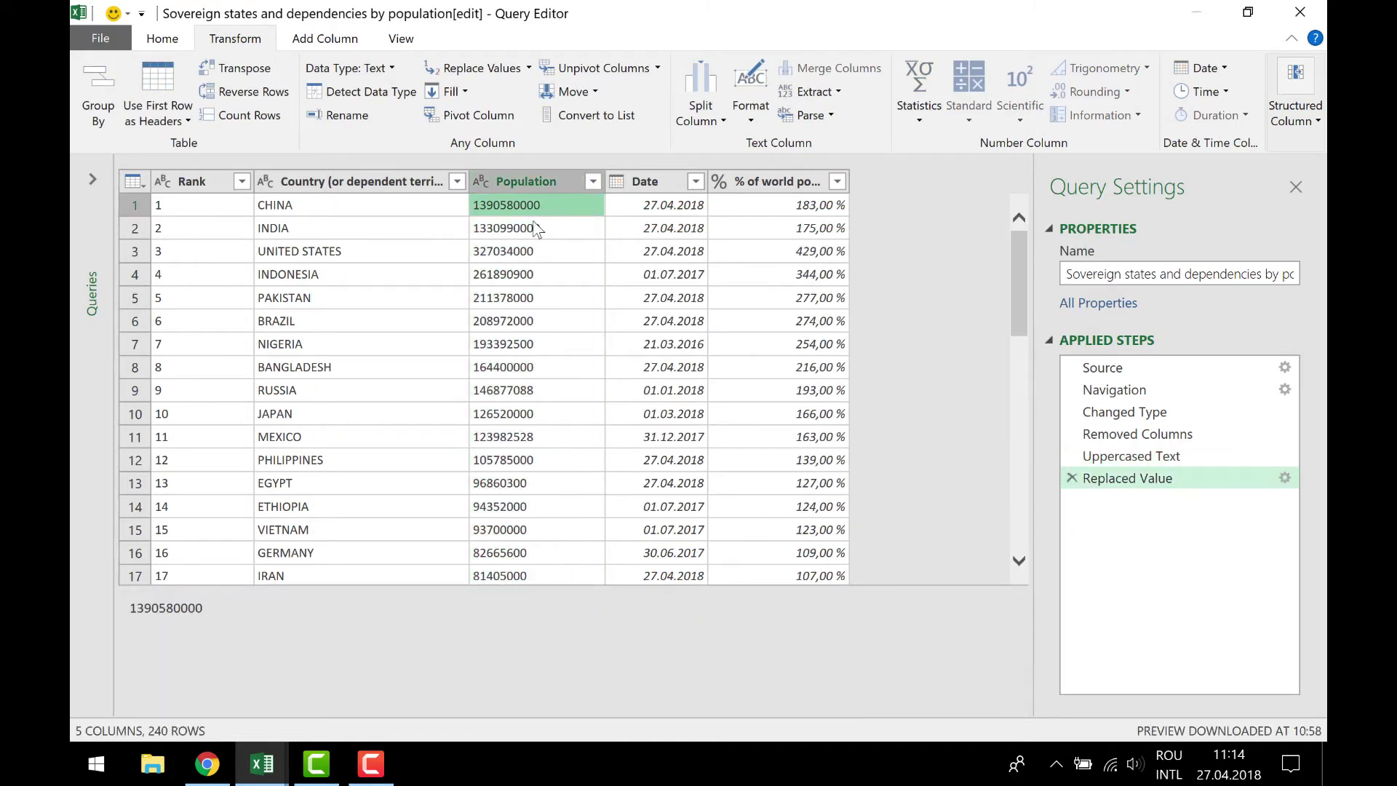
- Run Detect Data Type so Population becomes a Decimal Number column
left_click(542, 183)
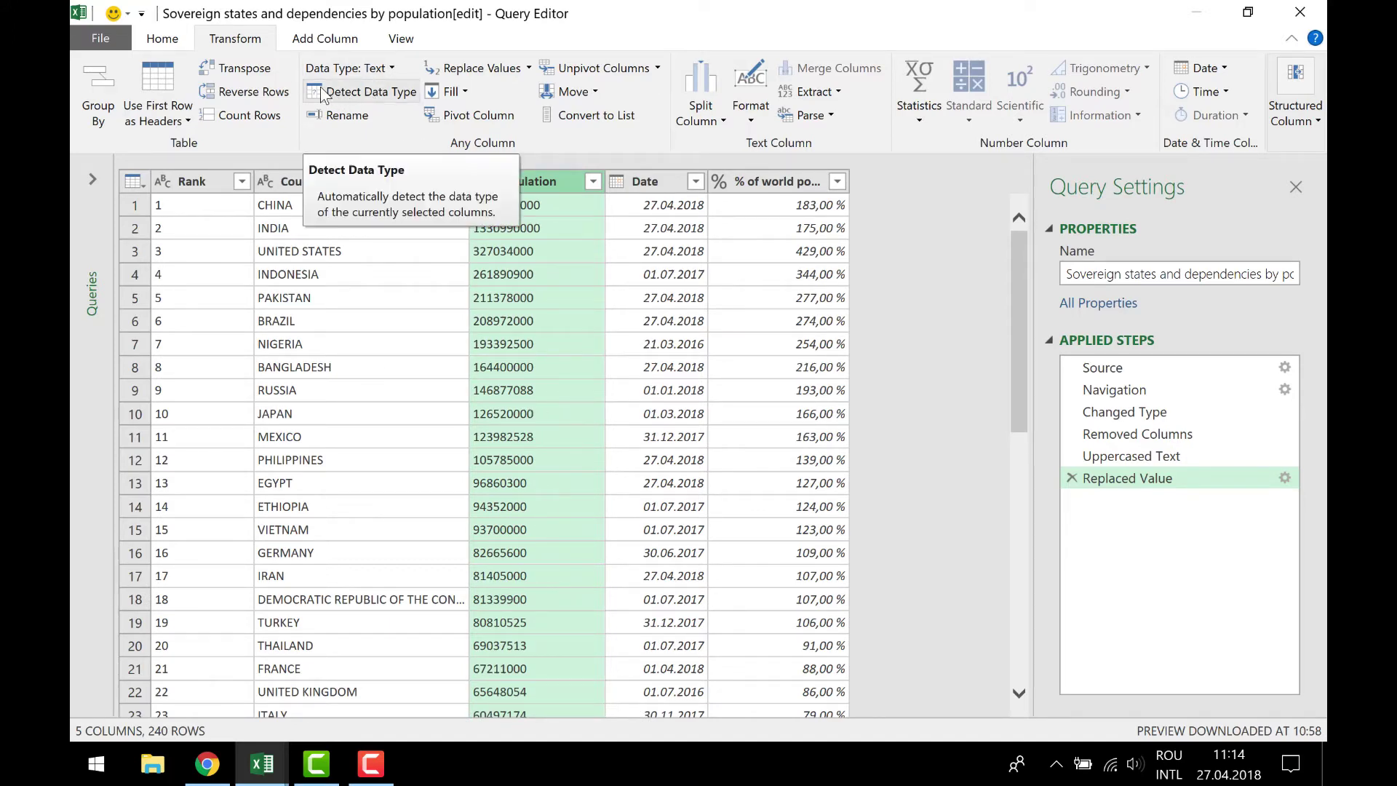
left_click(384, 88)
left_click(515, 250)
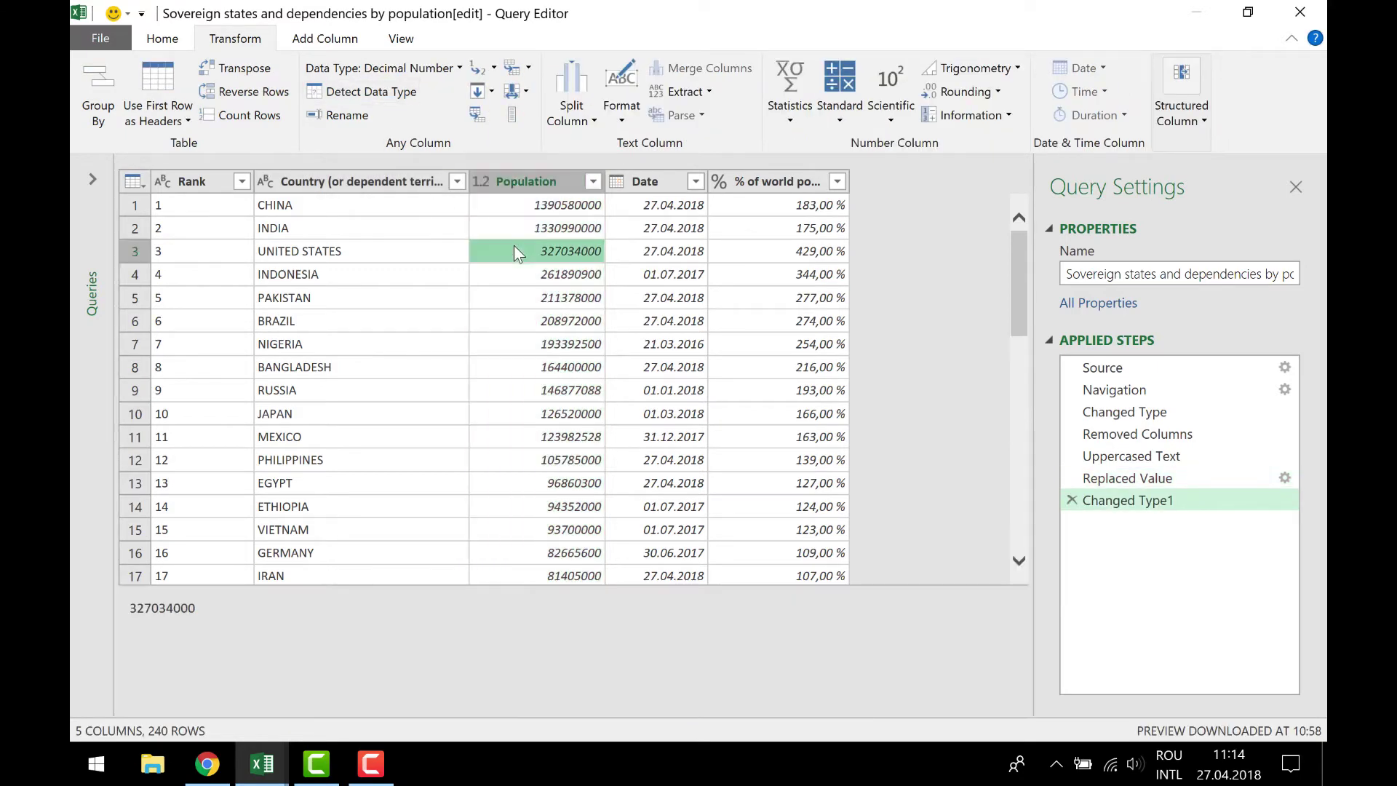
left_click(522, 203)
left_click(531, 341)
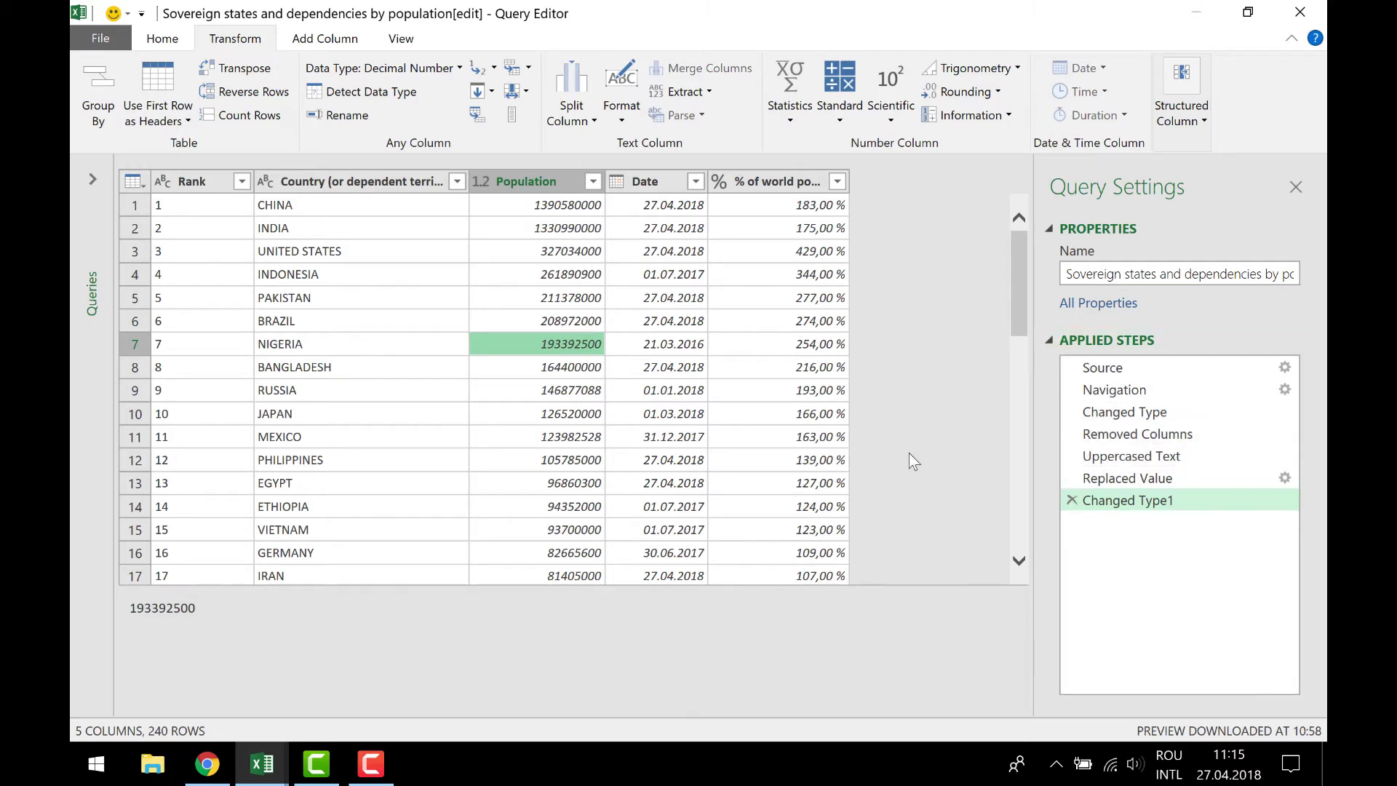
- Delete the original Changed Type step so percentages read as text like 18.3%
left_click(767, 222)
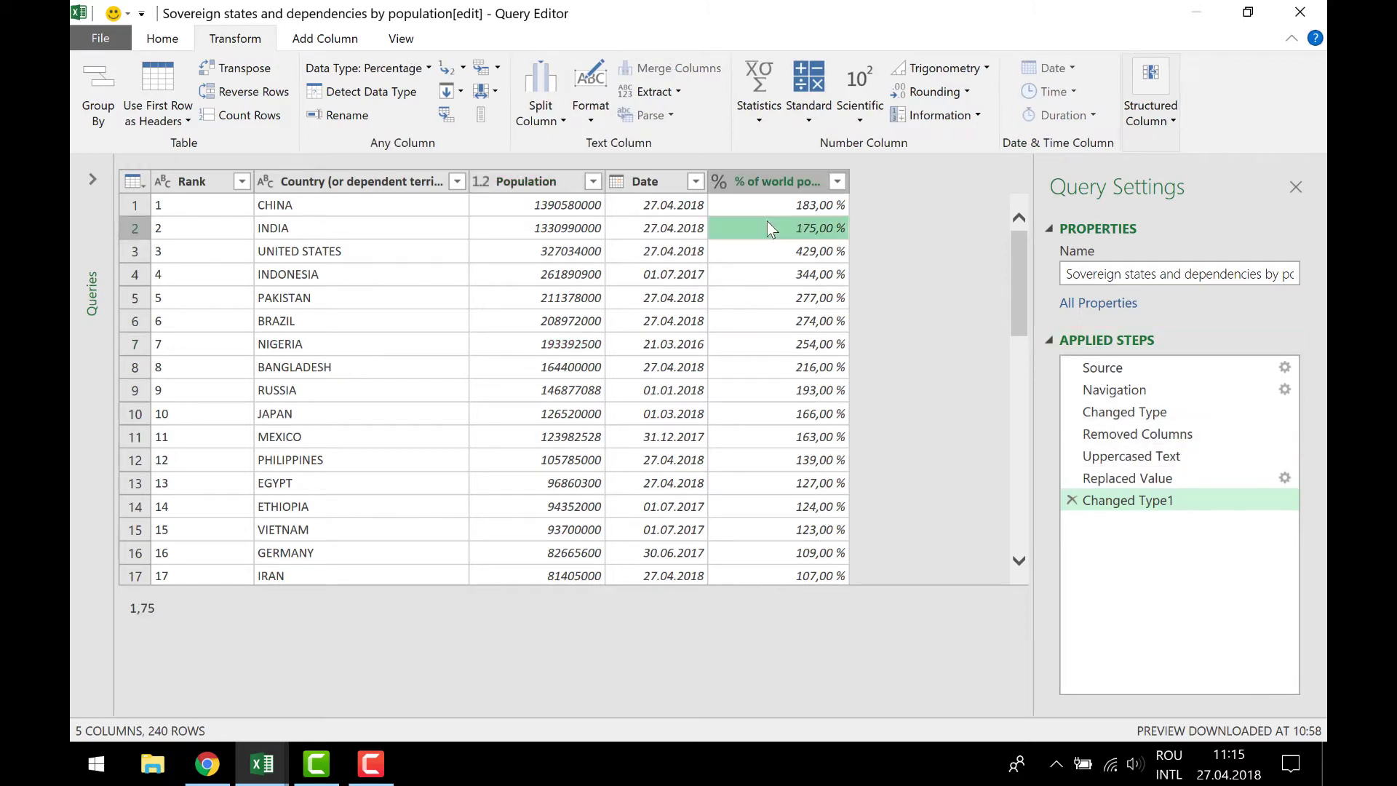
left_click(763, 172)
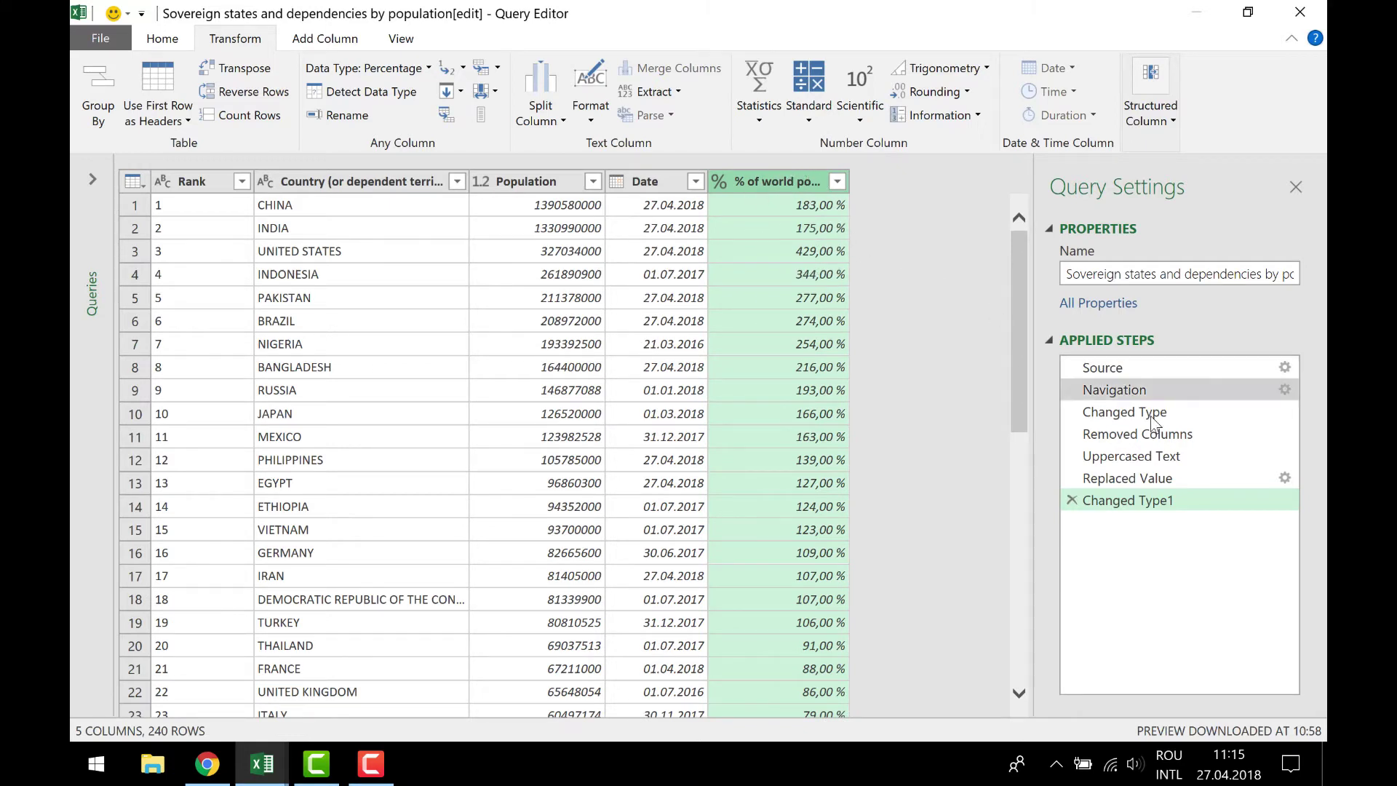
left_click(1070, 412)
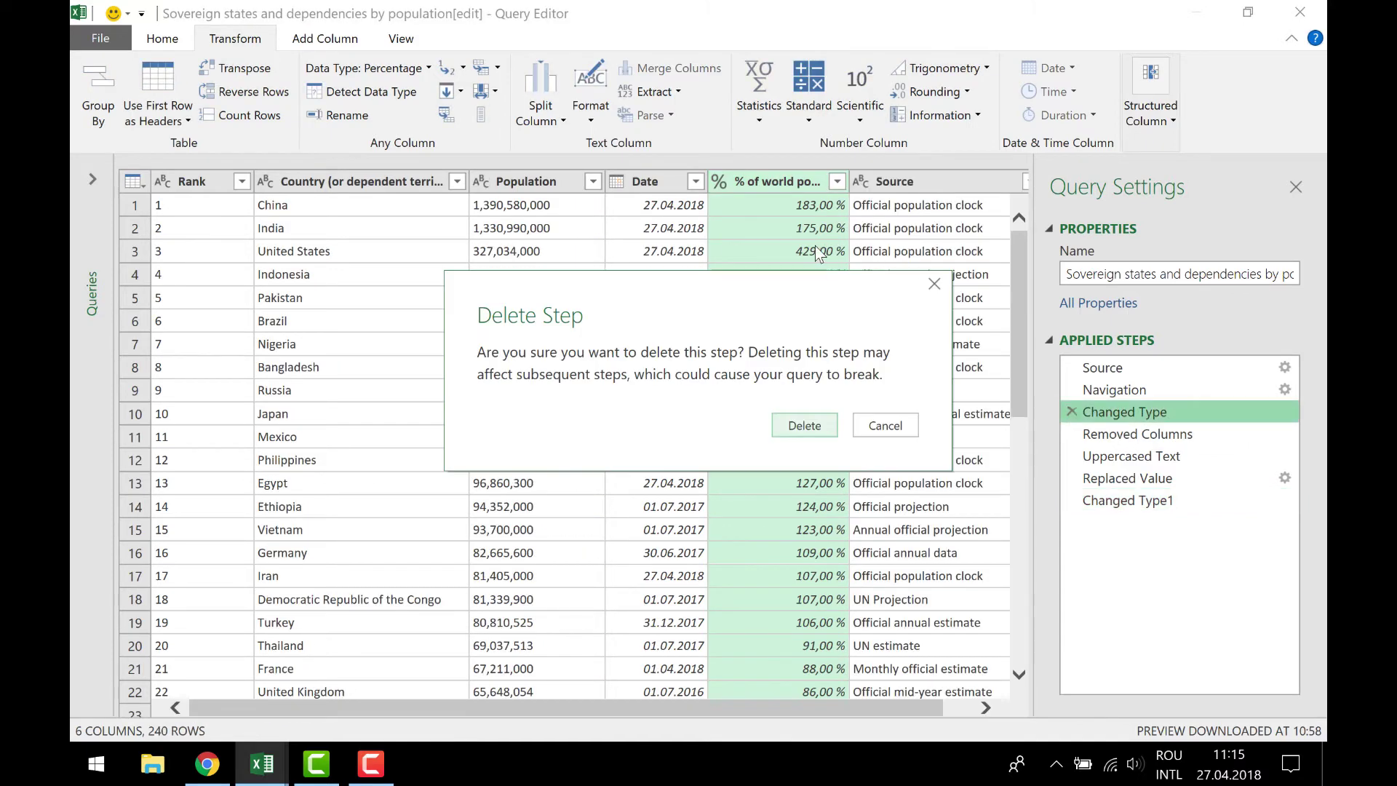
left_click(805, 427)
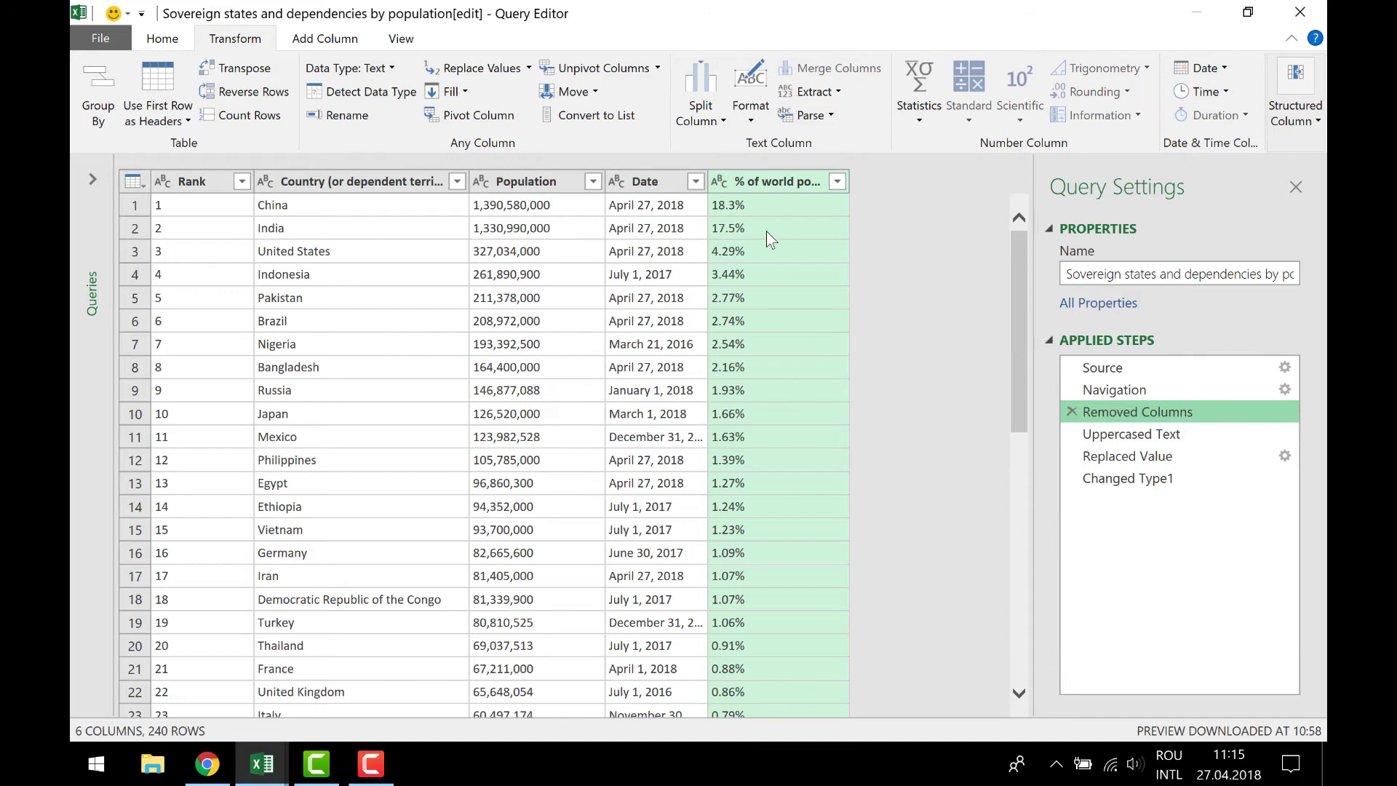
left_click(767, 228)
left_click(770, 181)
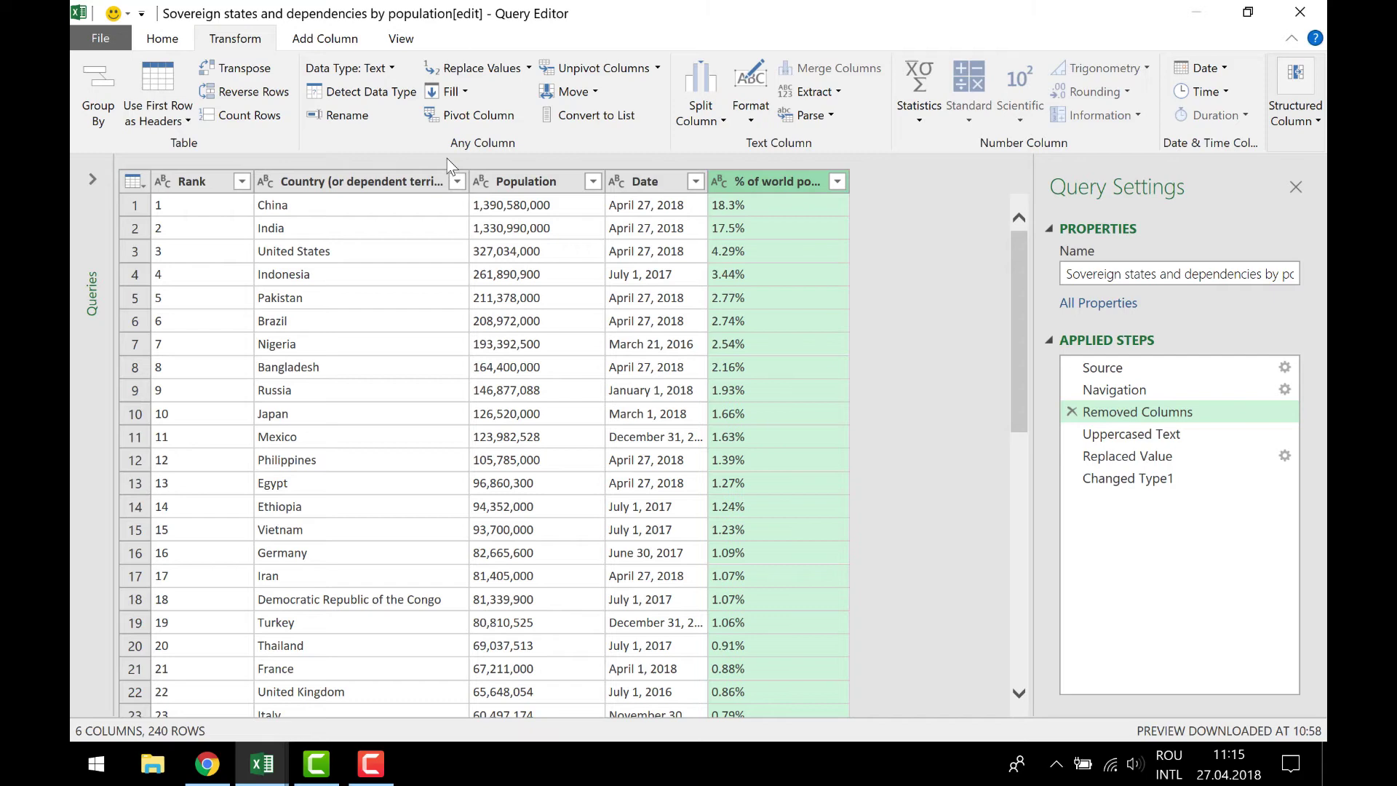
- Cancel the Insert Step prompt and move to the last applied step
left_click(530, 71)
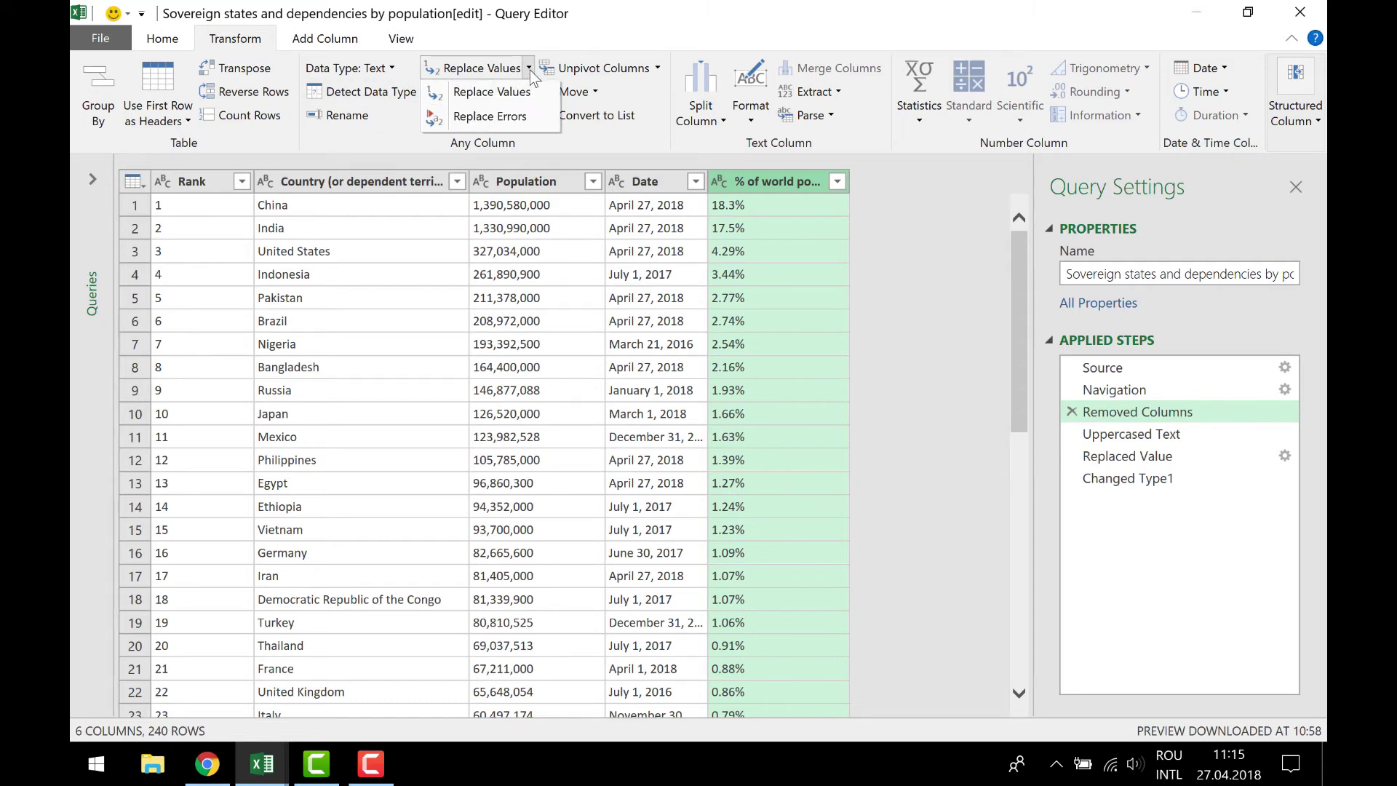
left_click(518, 95)
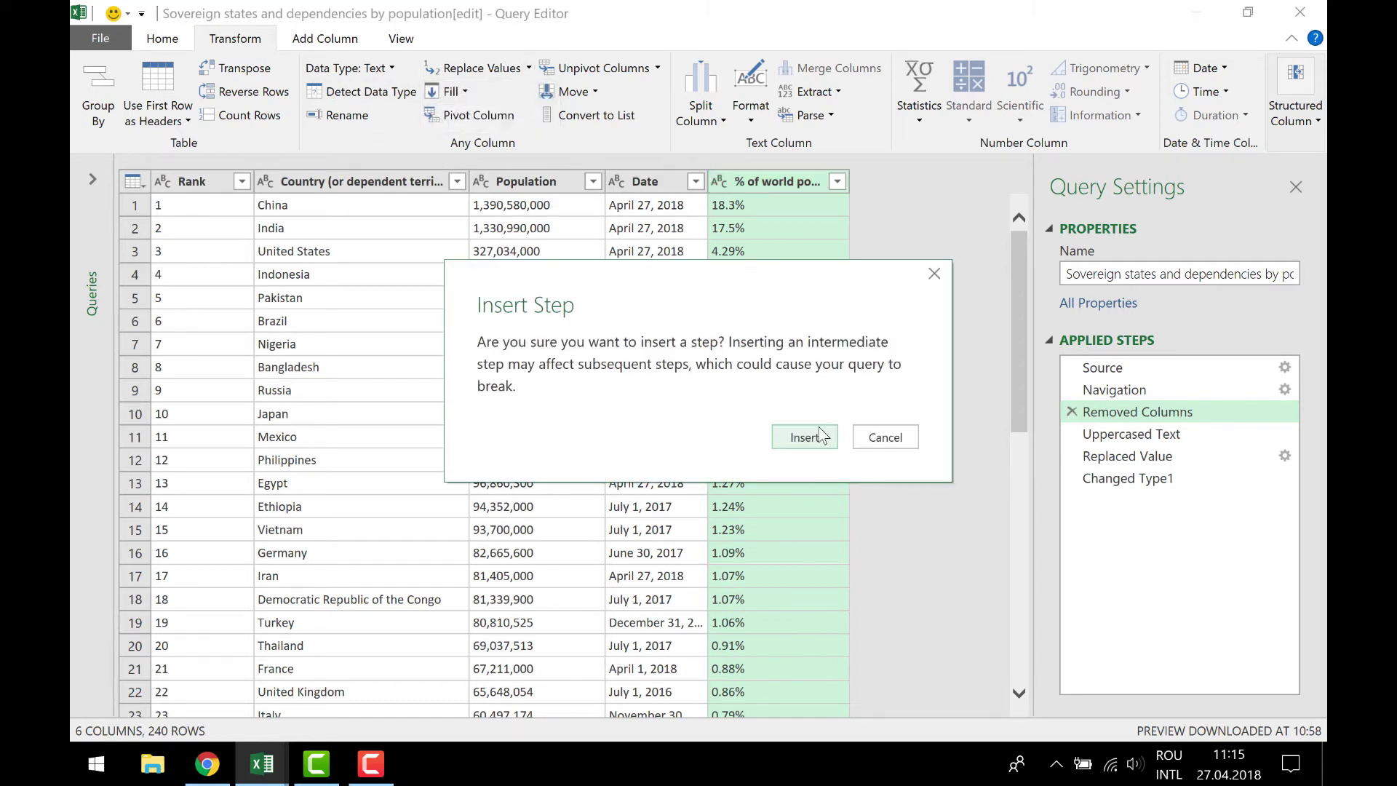
left_click(903, 437)
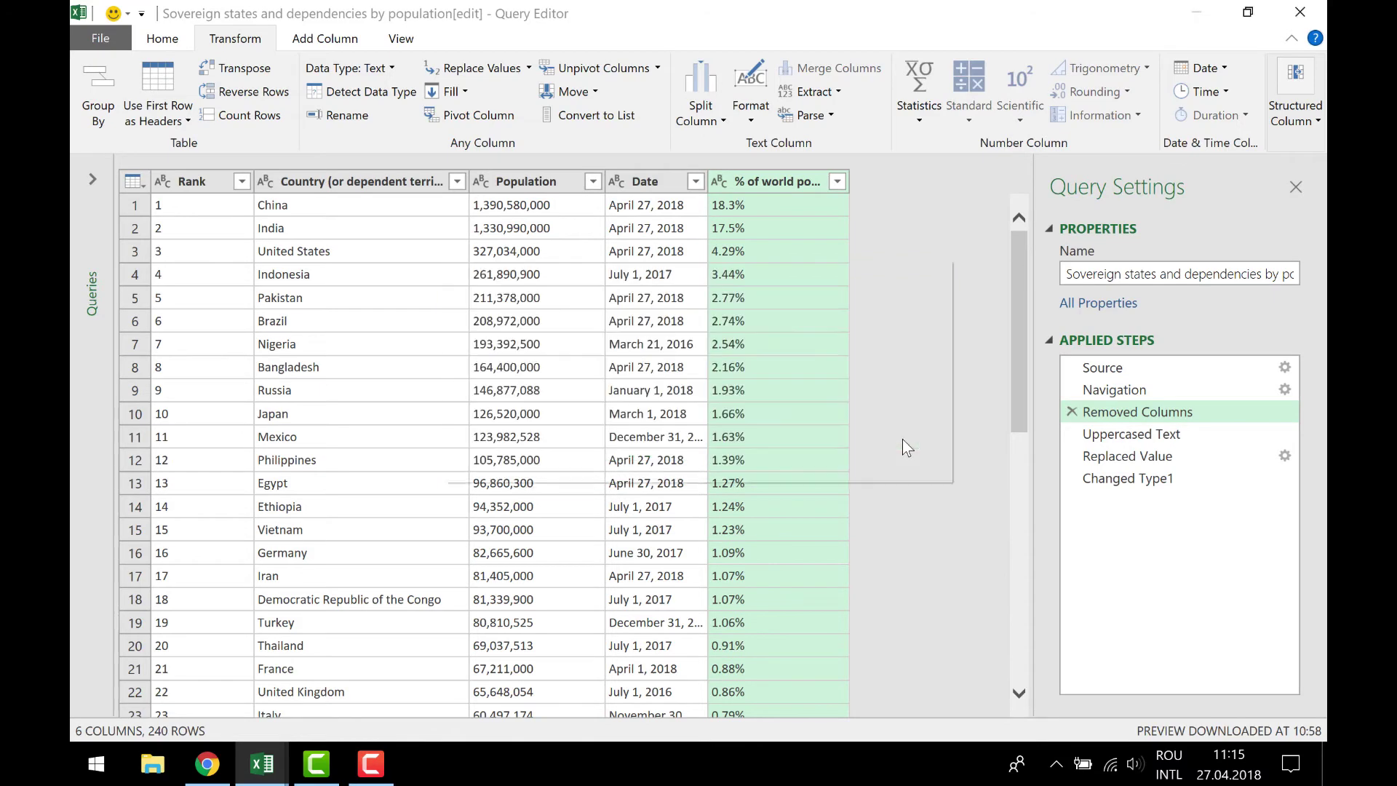
left_click(1103, 474)
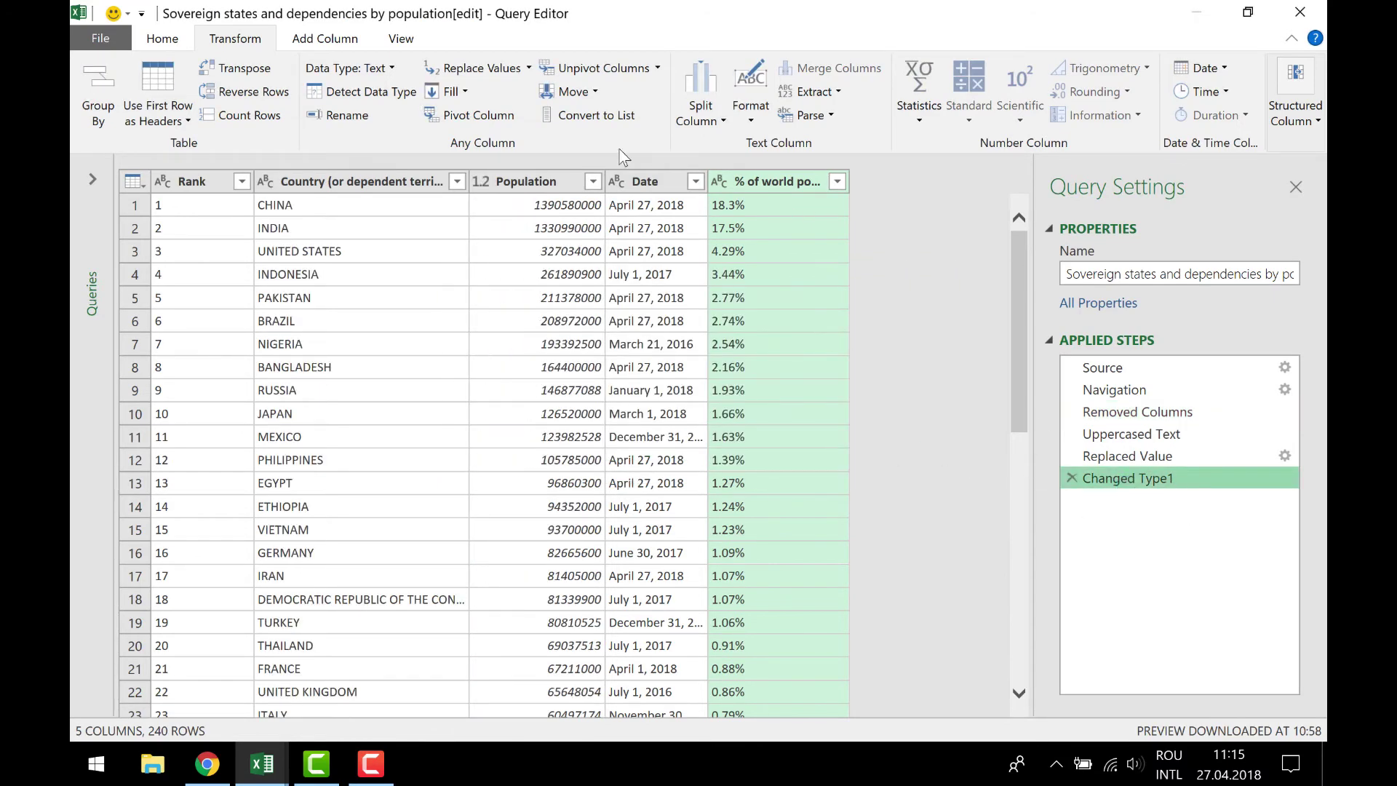
- Replace "." with "," in % of world population, giving values like 17,5%
left_click(528, 66)
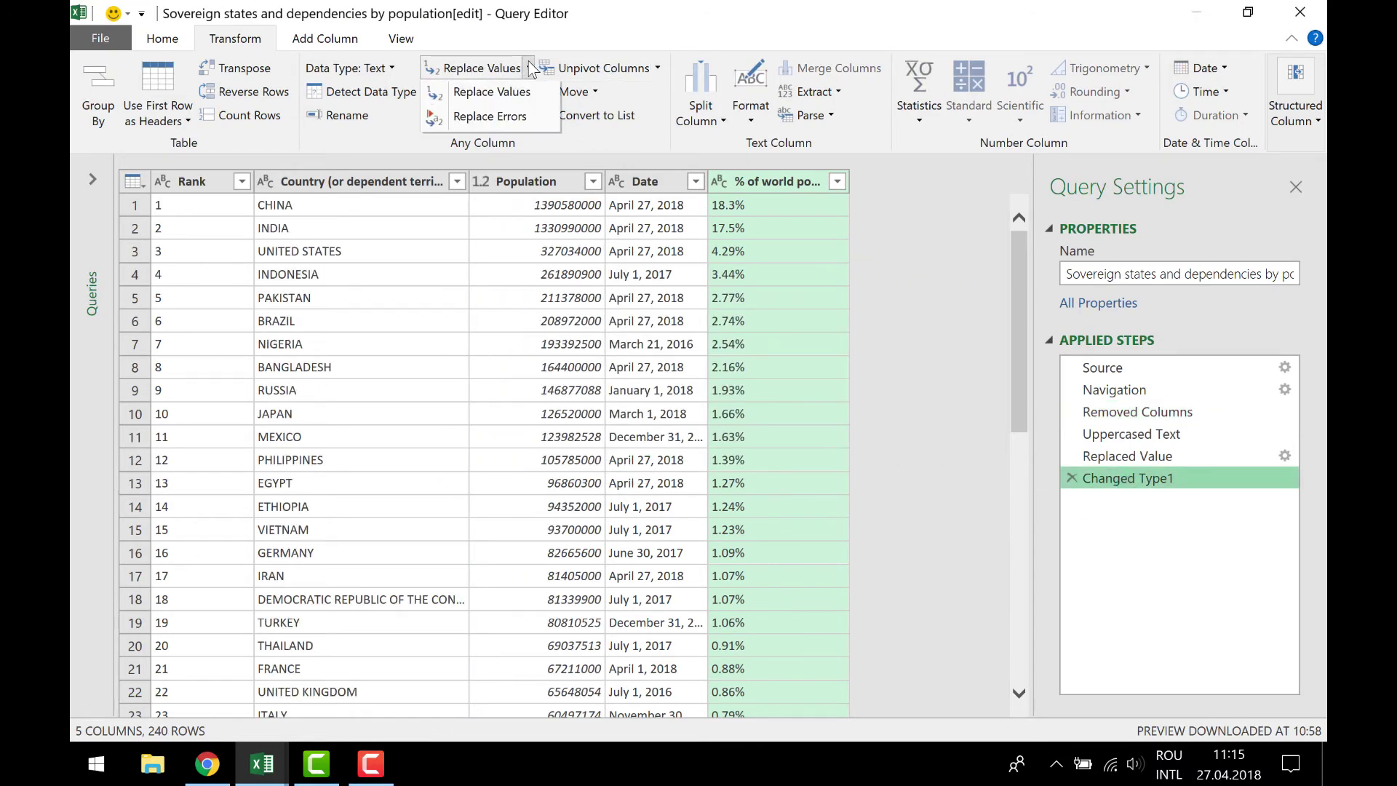
left_click(526, 87)
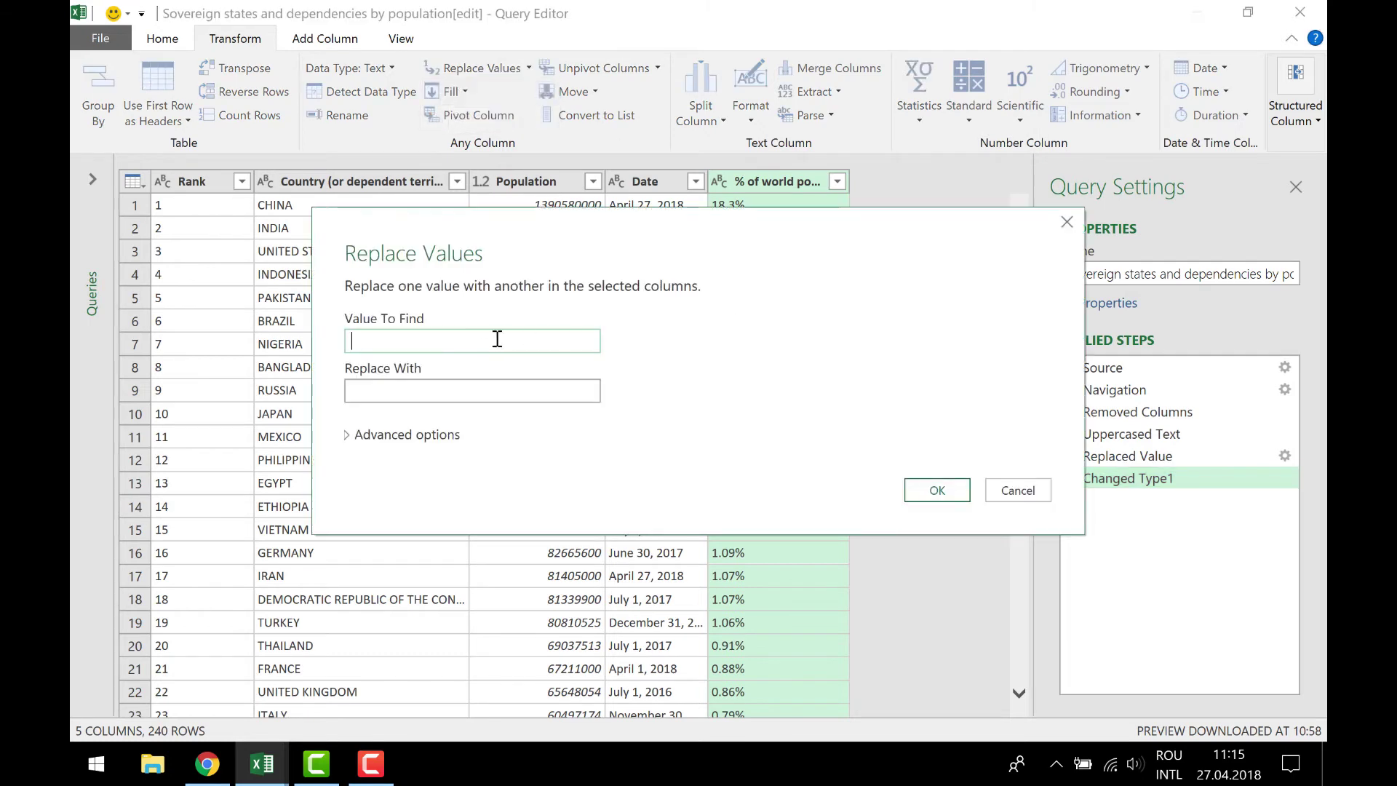
type(".")
key("Tab")
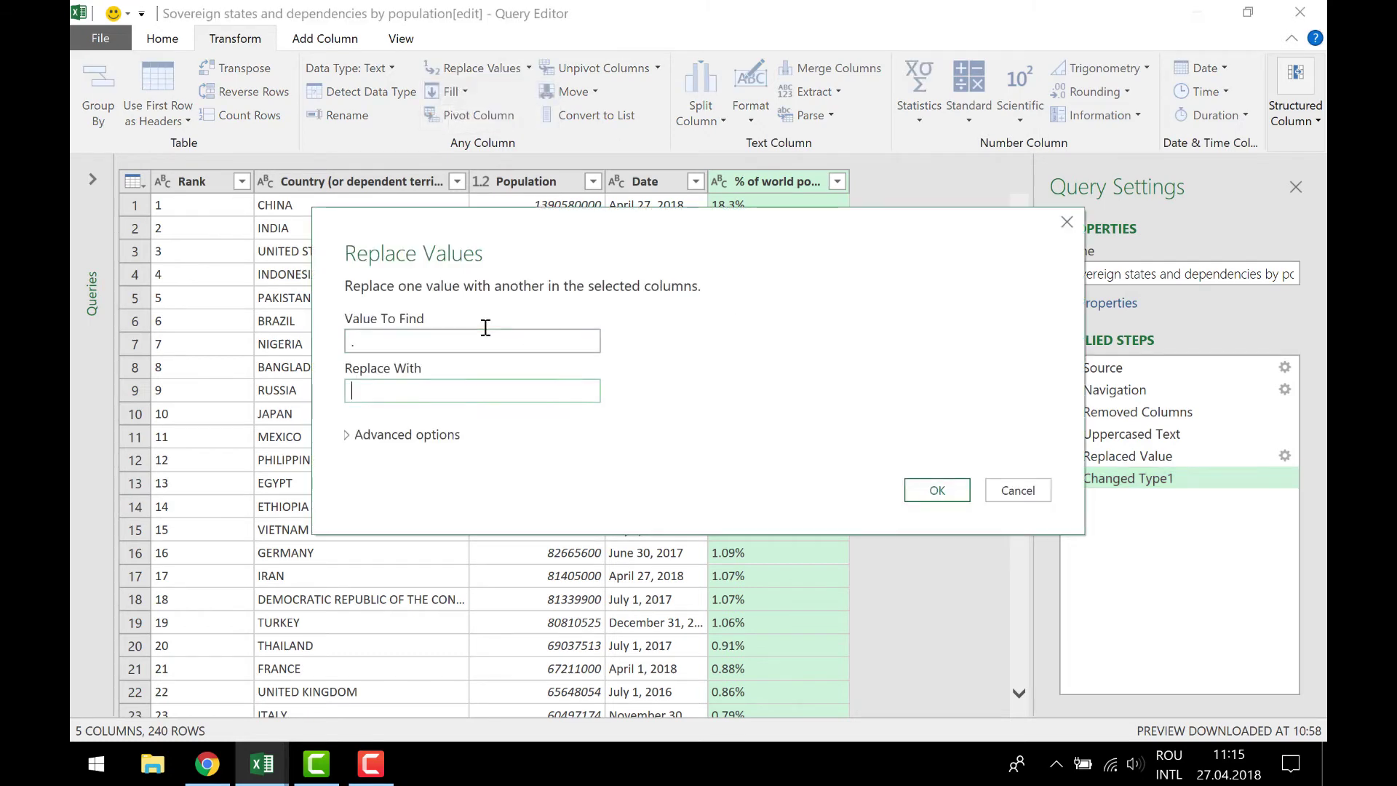
type(",")
left_click(936, 491)
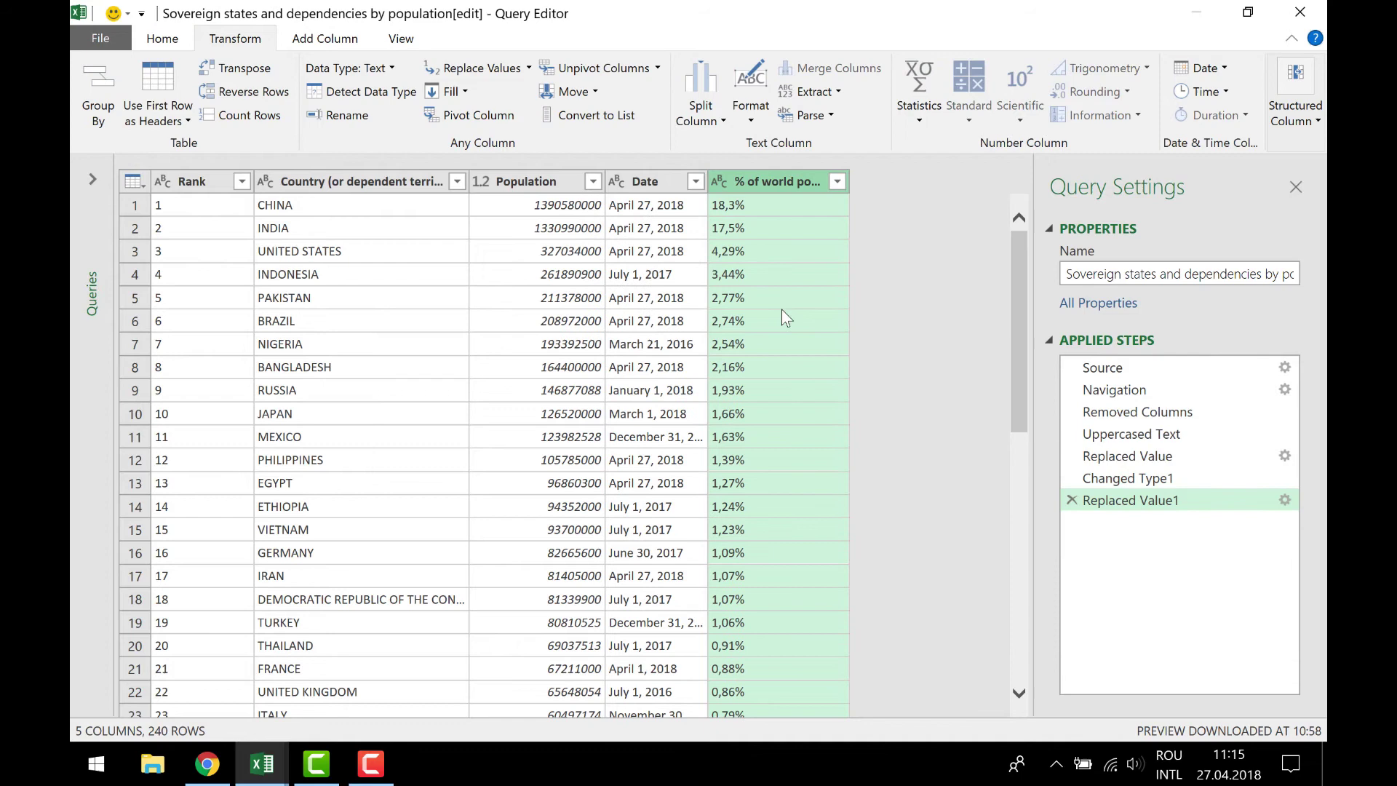
left_click(789, 246)
left_click(781, 222)
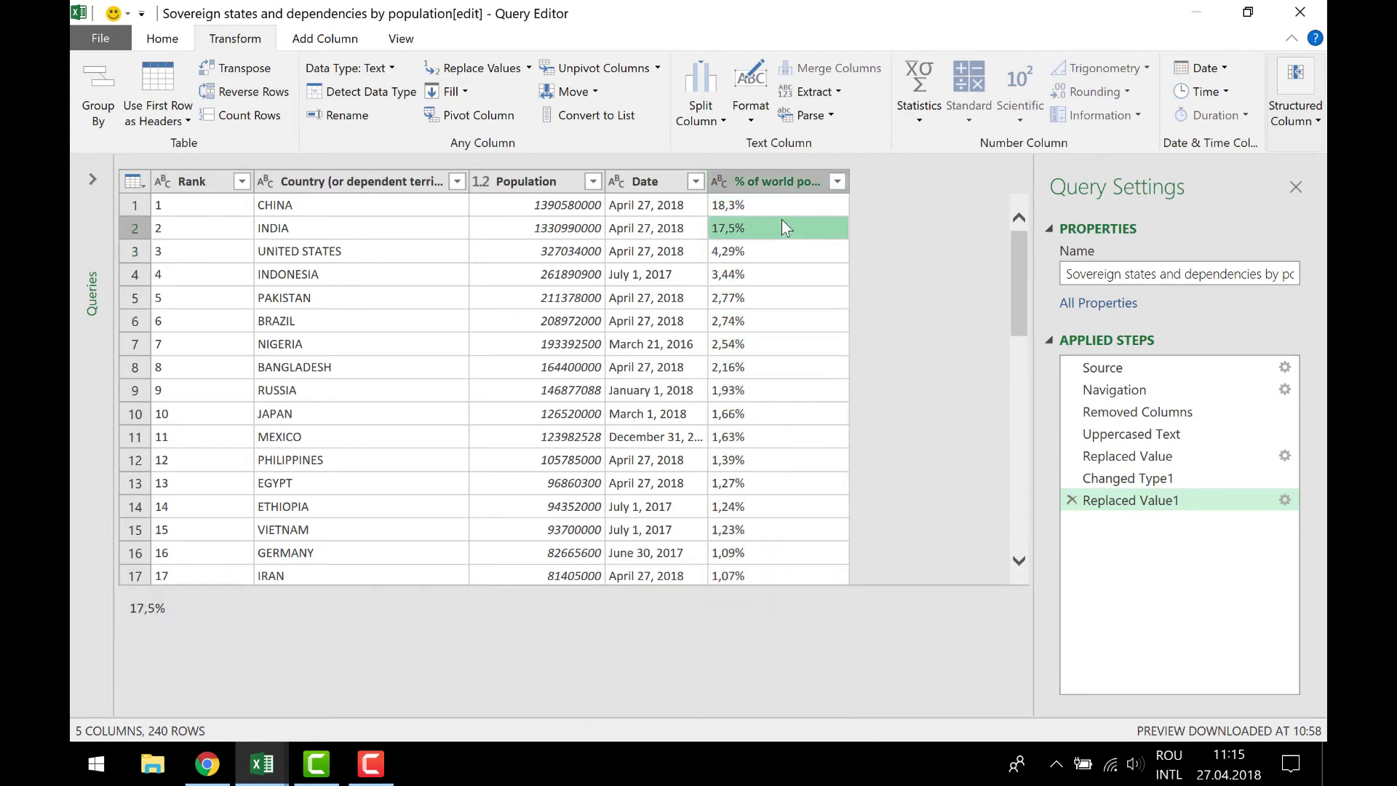
left_click(771, 182)
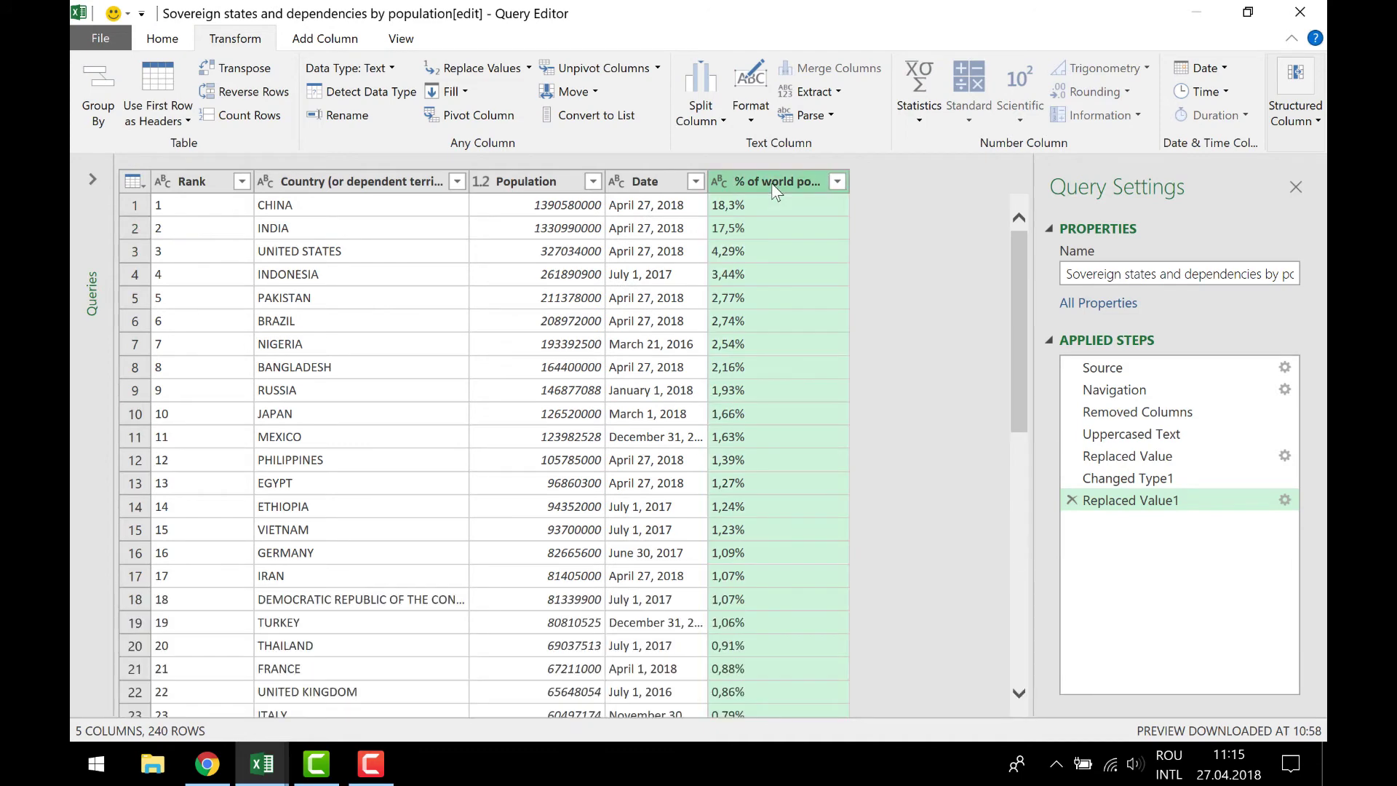
- Detect data types so % of world population is stored as Percentage
left_click(367, 97)
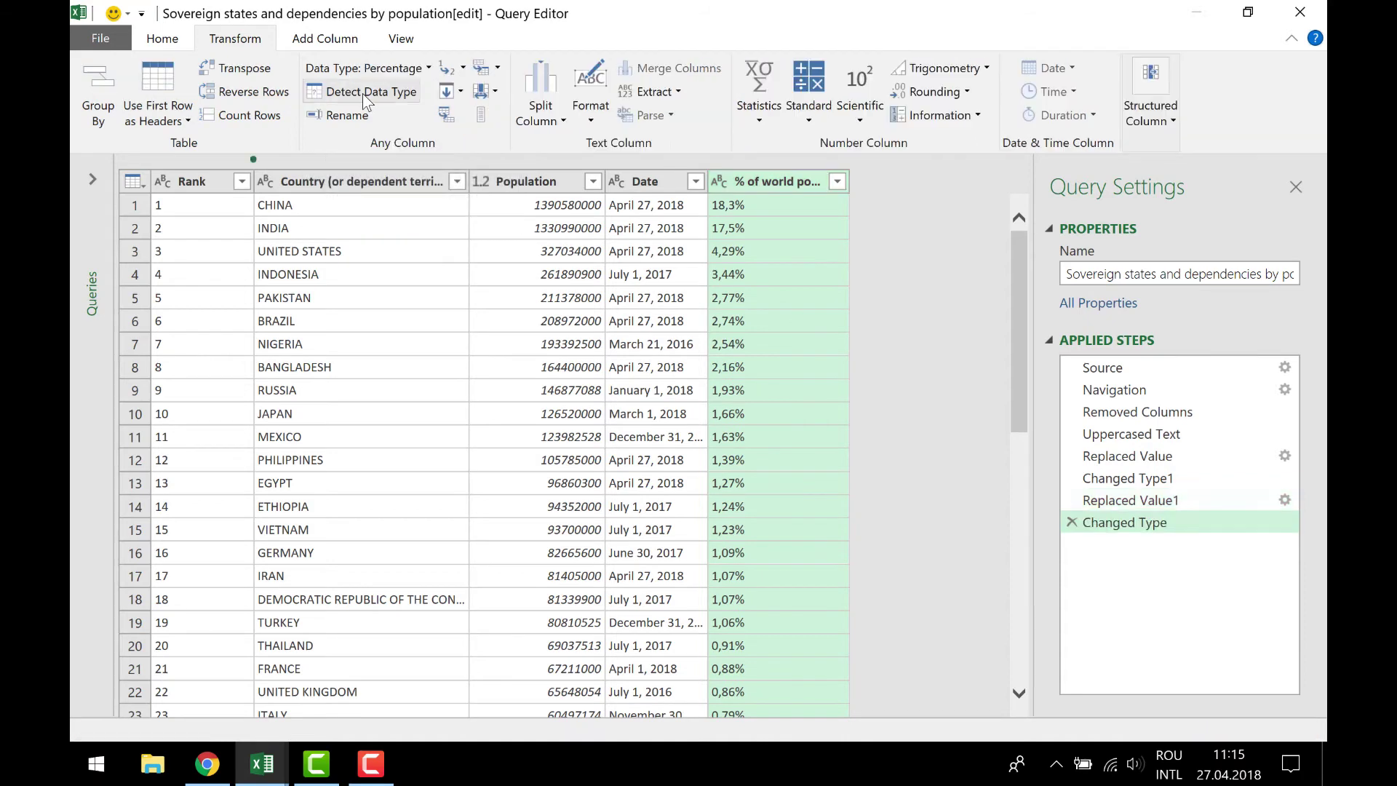
left_click(762, 197)
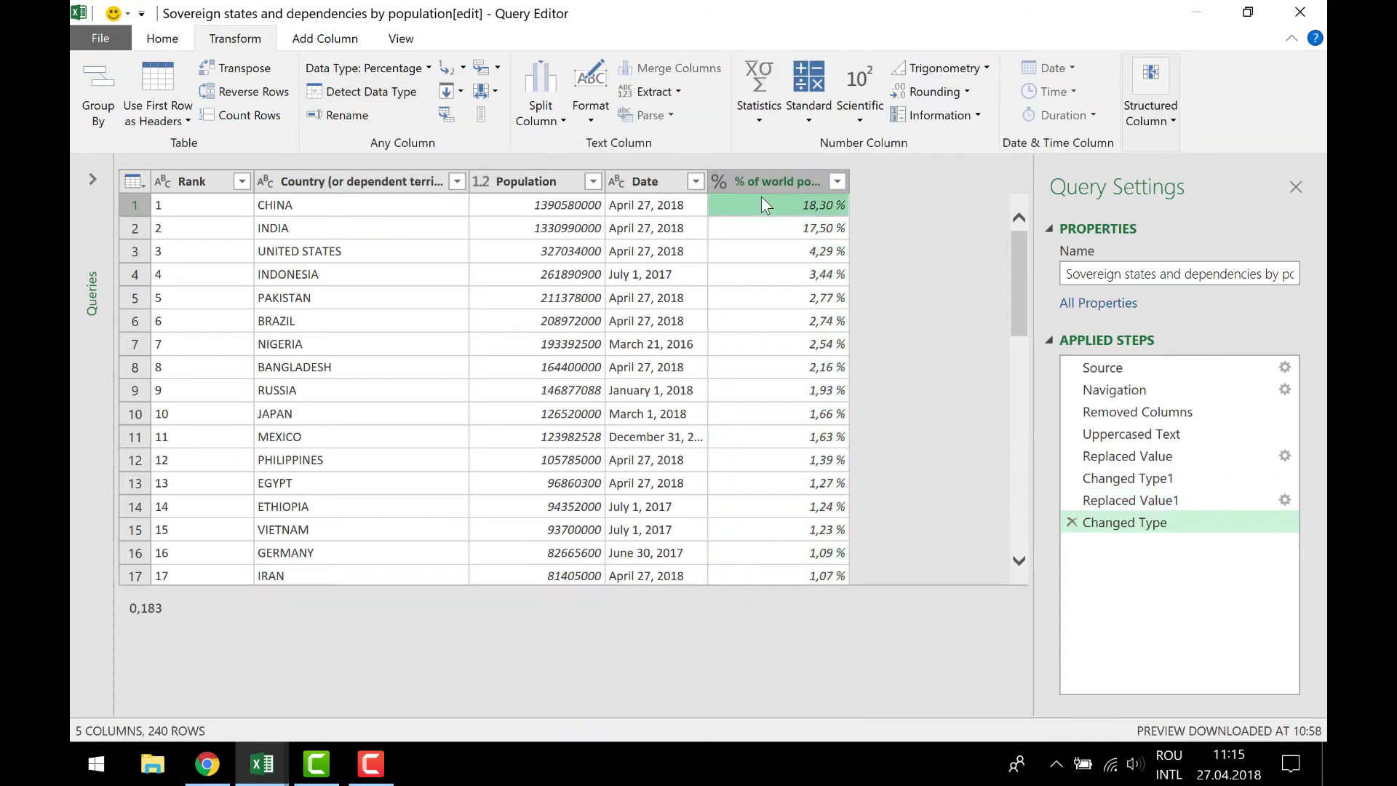
left_click(767, 225)
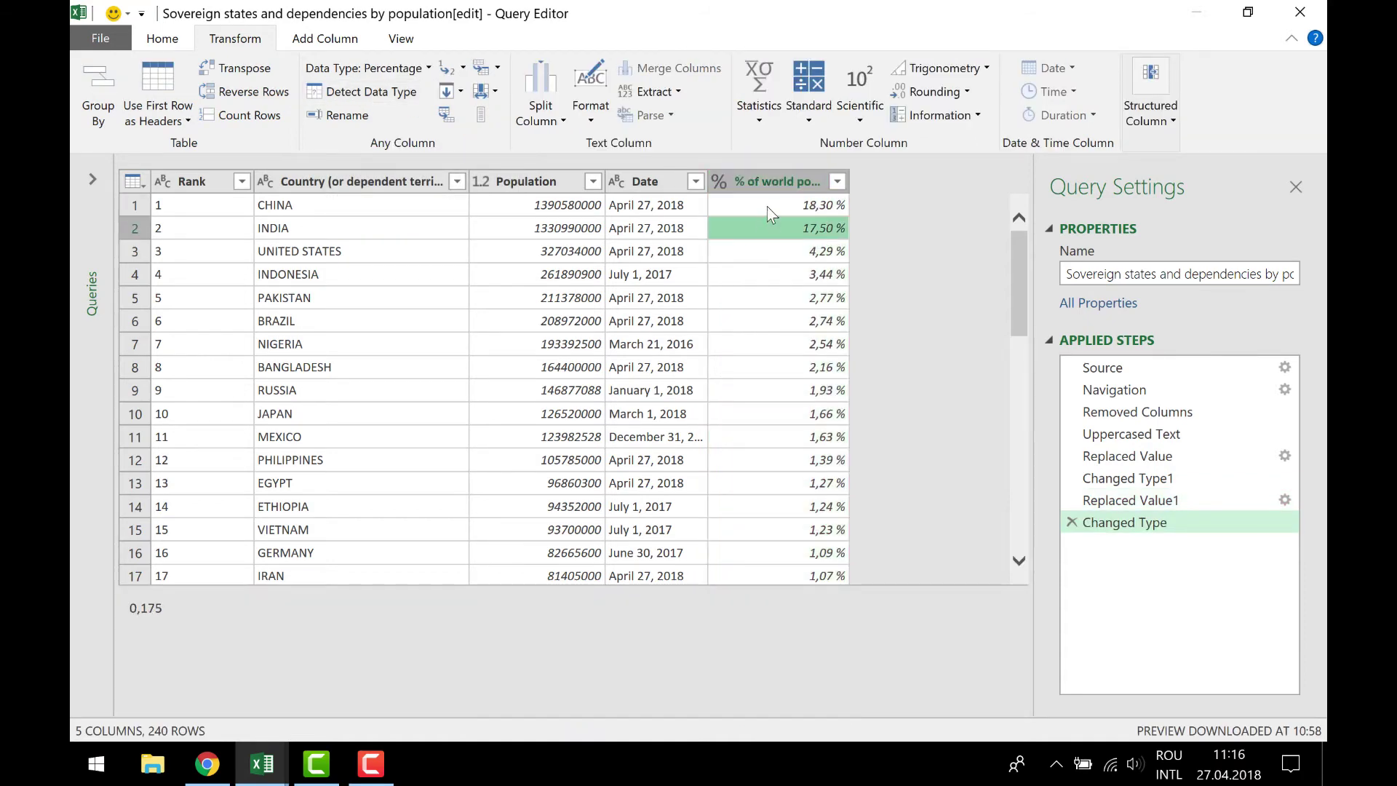
left_click(764, 206)
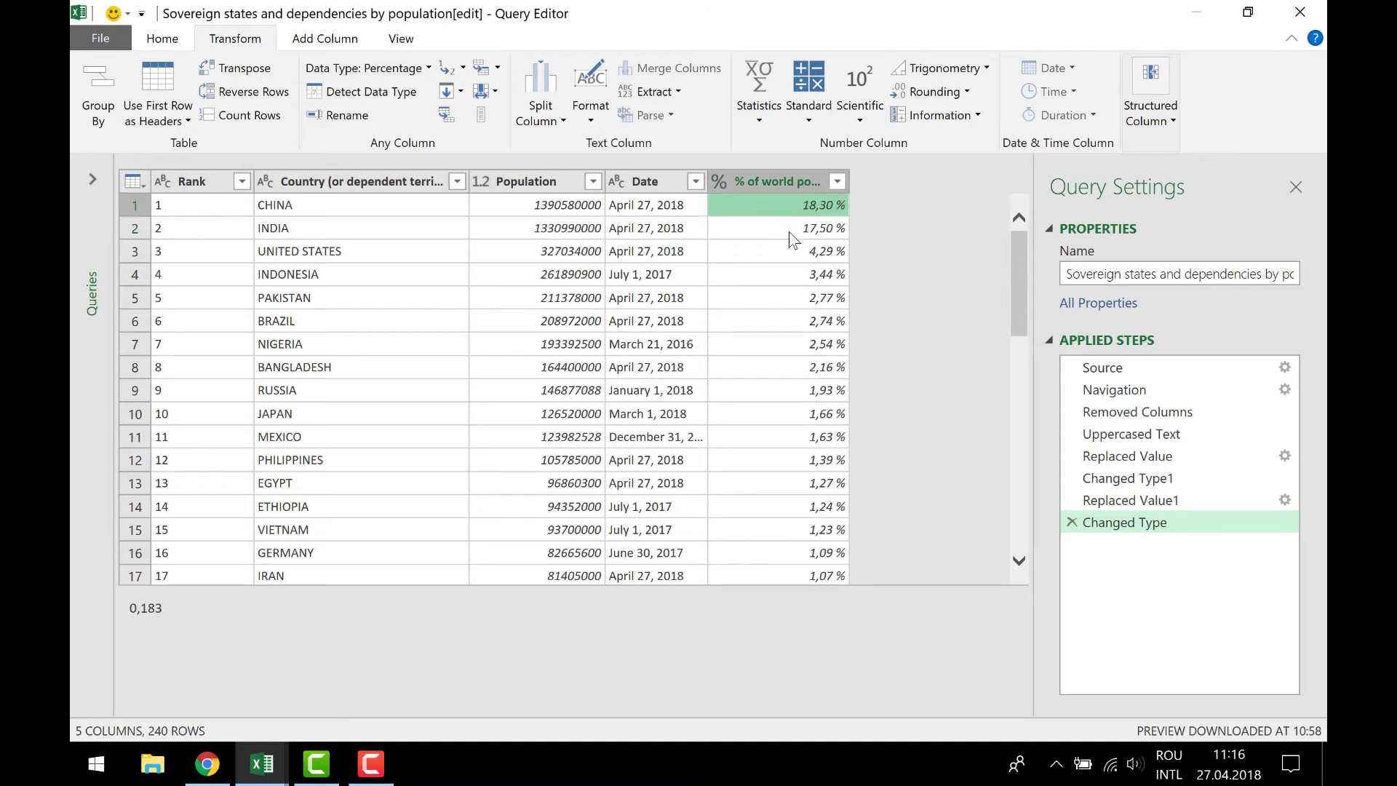
left_click(757, 268)
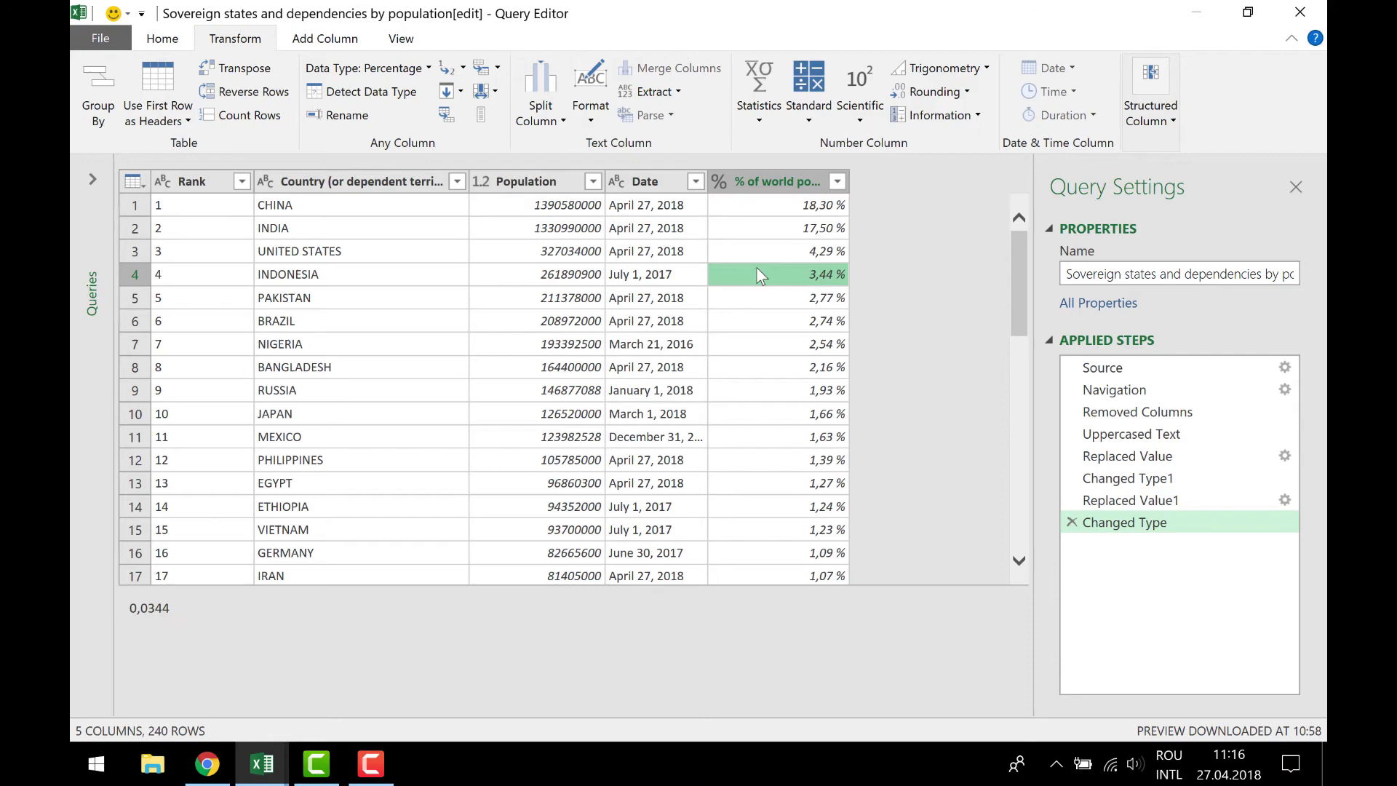
scroll(758, 271, "down", 8)
scroll(756, 267, "down", 20)
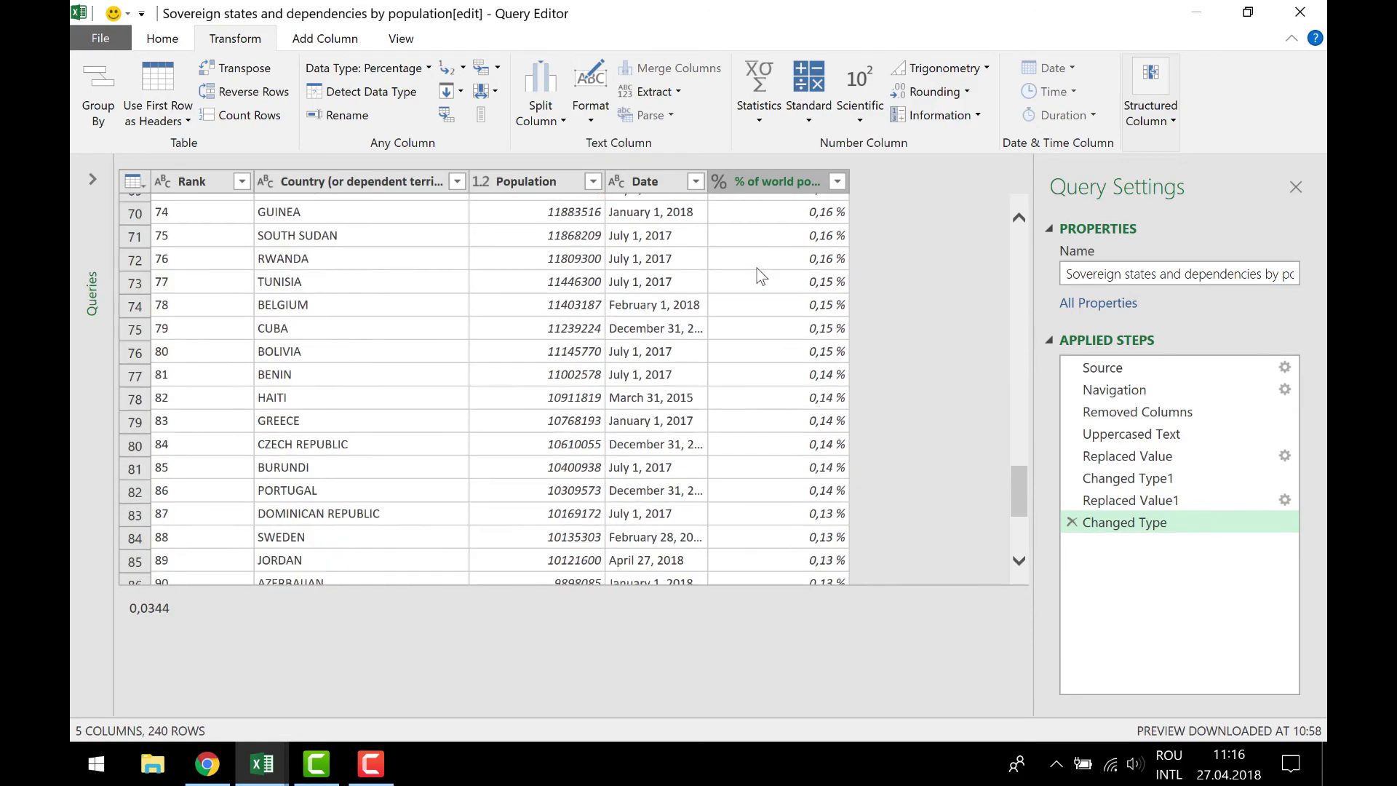
scroll(761, 277, "down", 4)
scroll(761, 271, "up", 20)
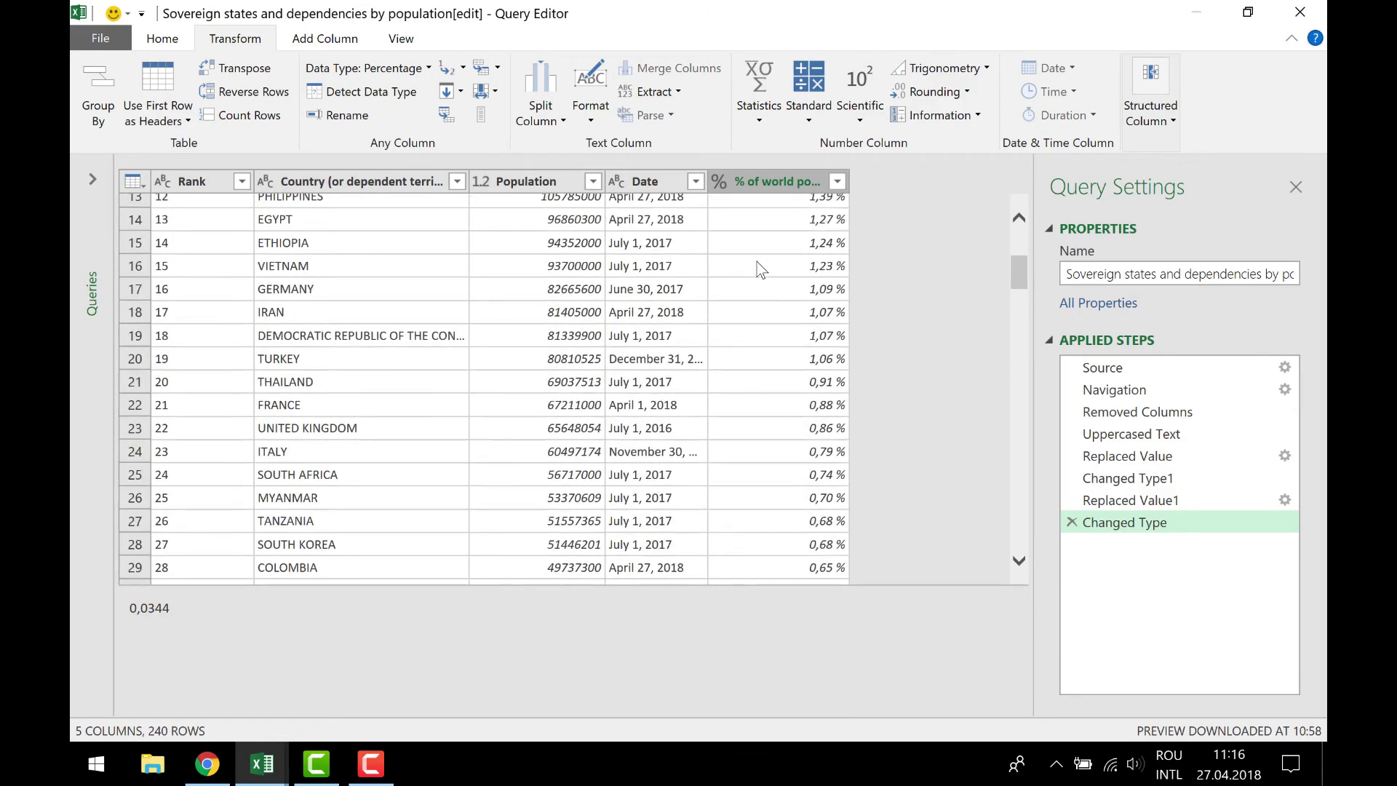
left_click(779, 229)
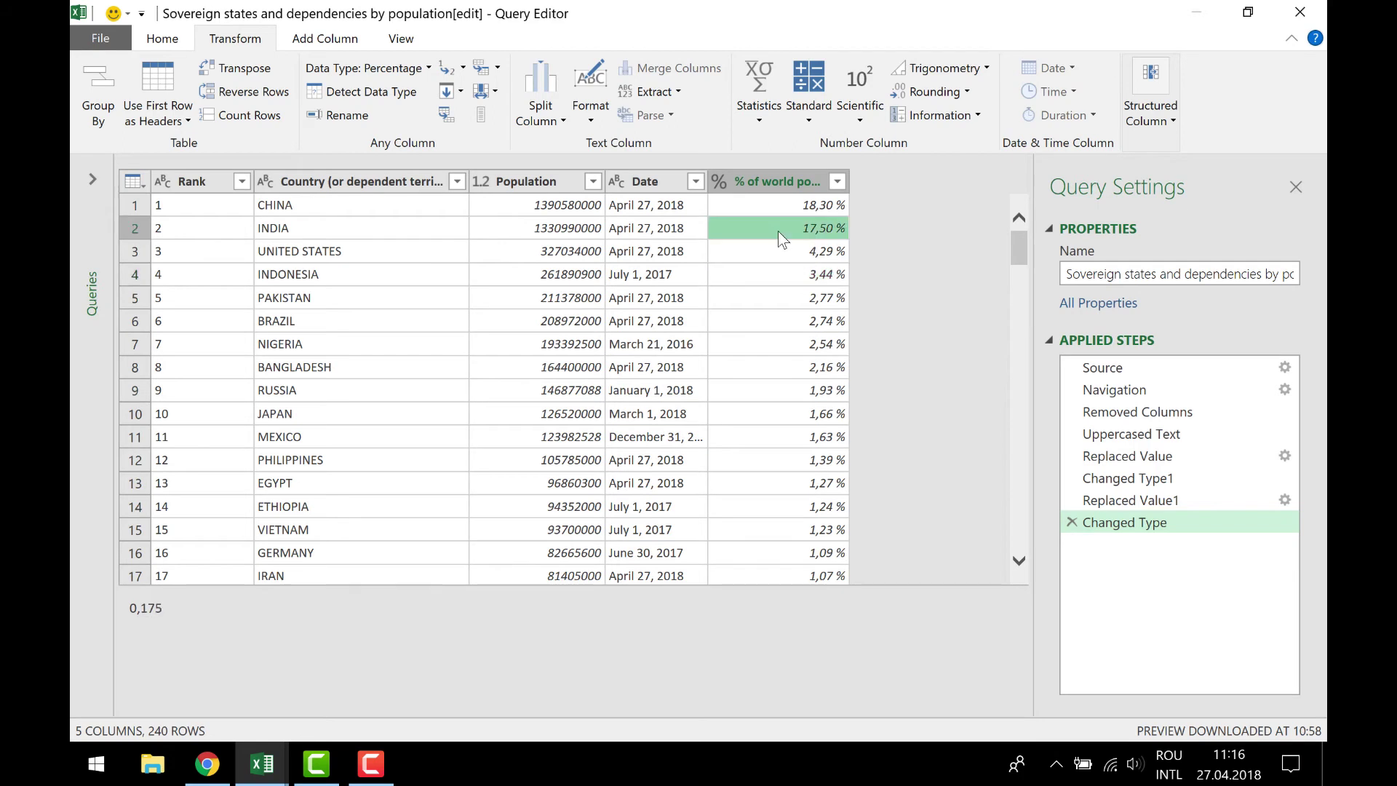
- Set the Date column's data type to Date, giving values like 27.04.2018
left_click(637, 253)
left_click(643, 182)
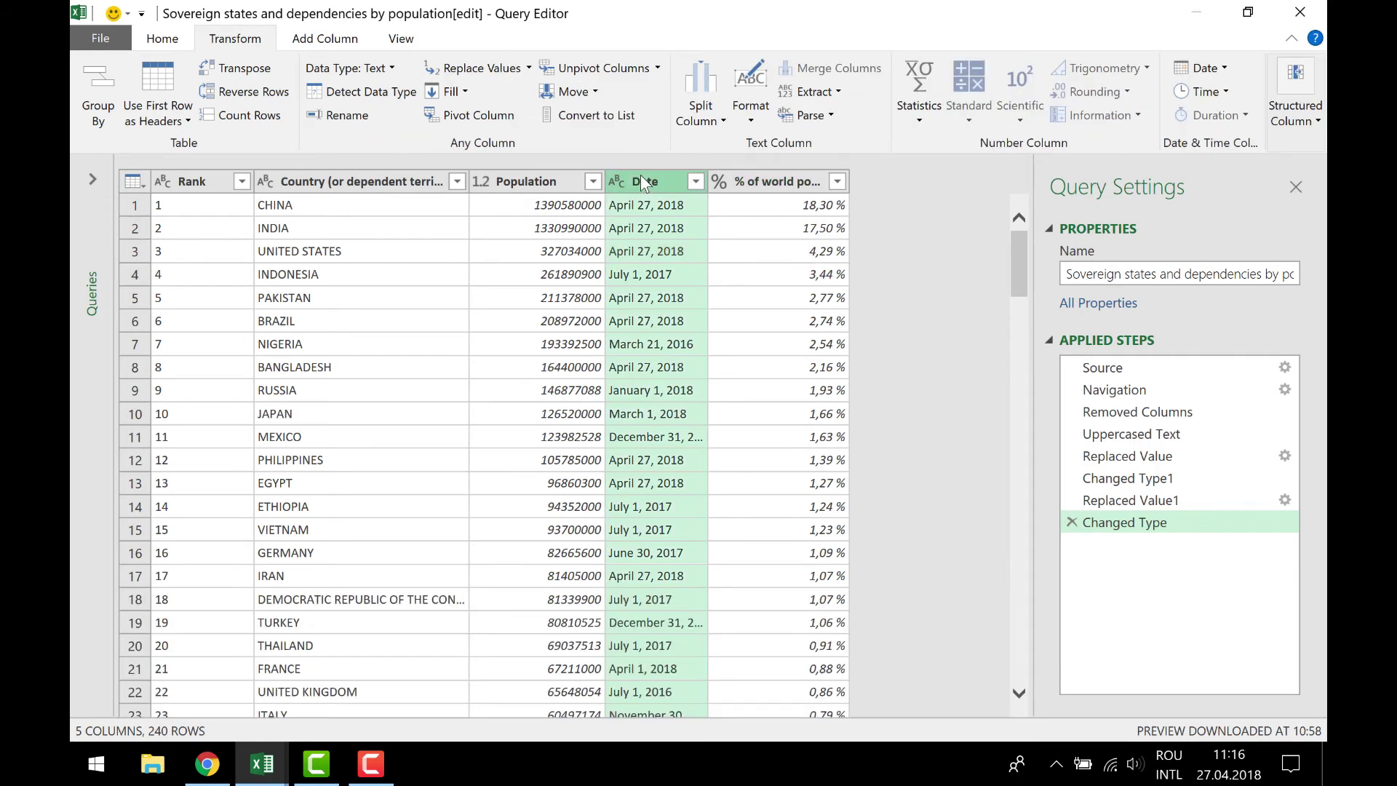
left_click(393, 92)
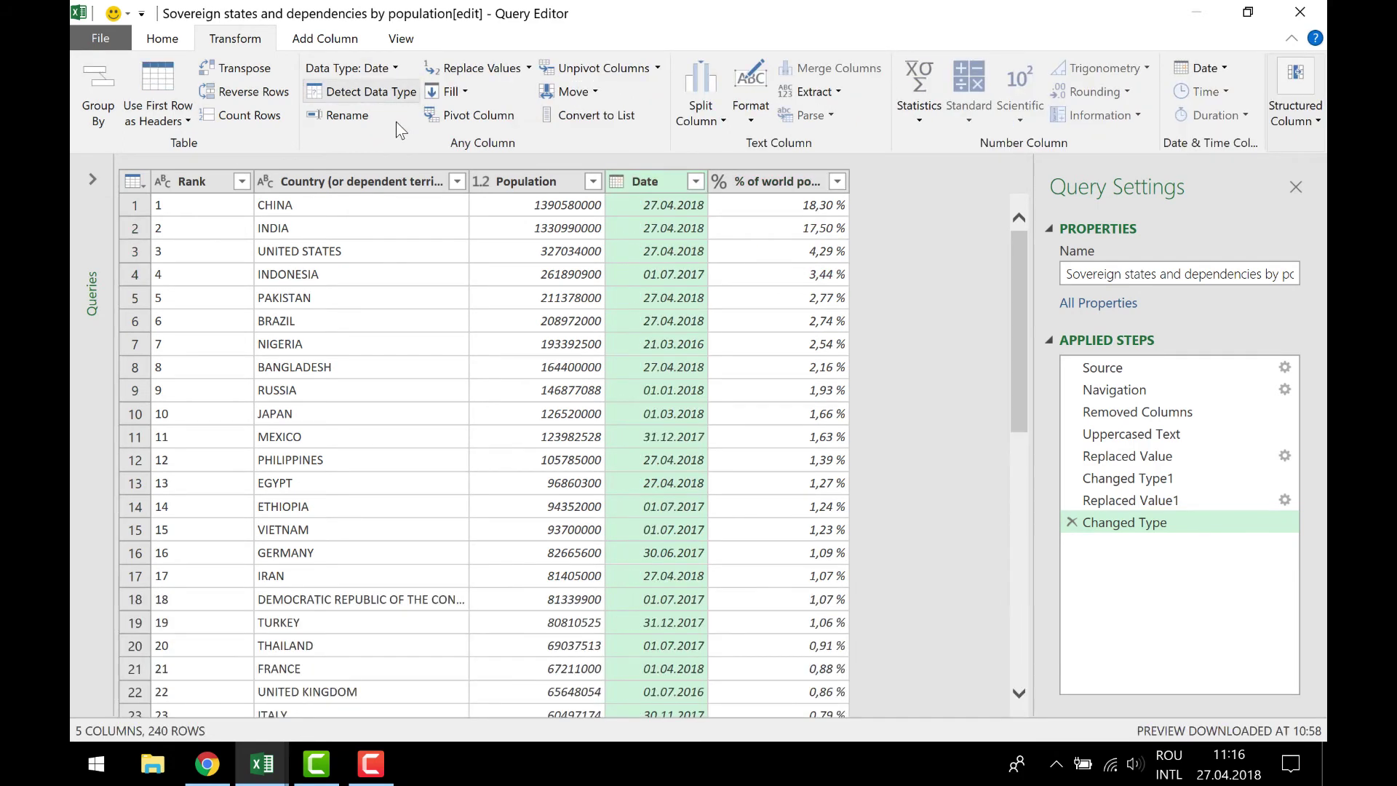
left_click(653, 252)
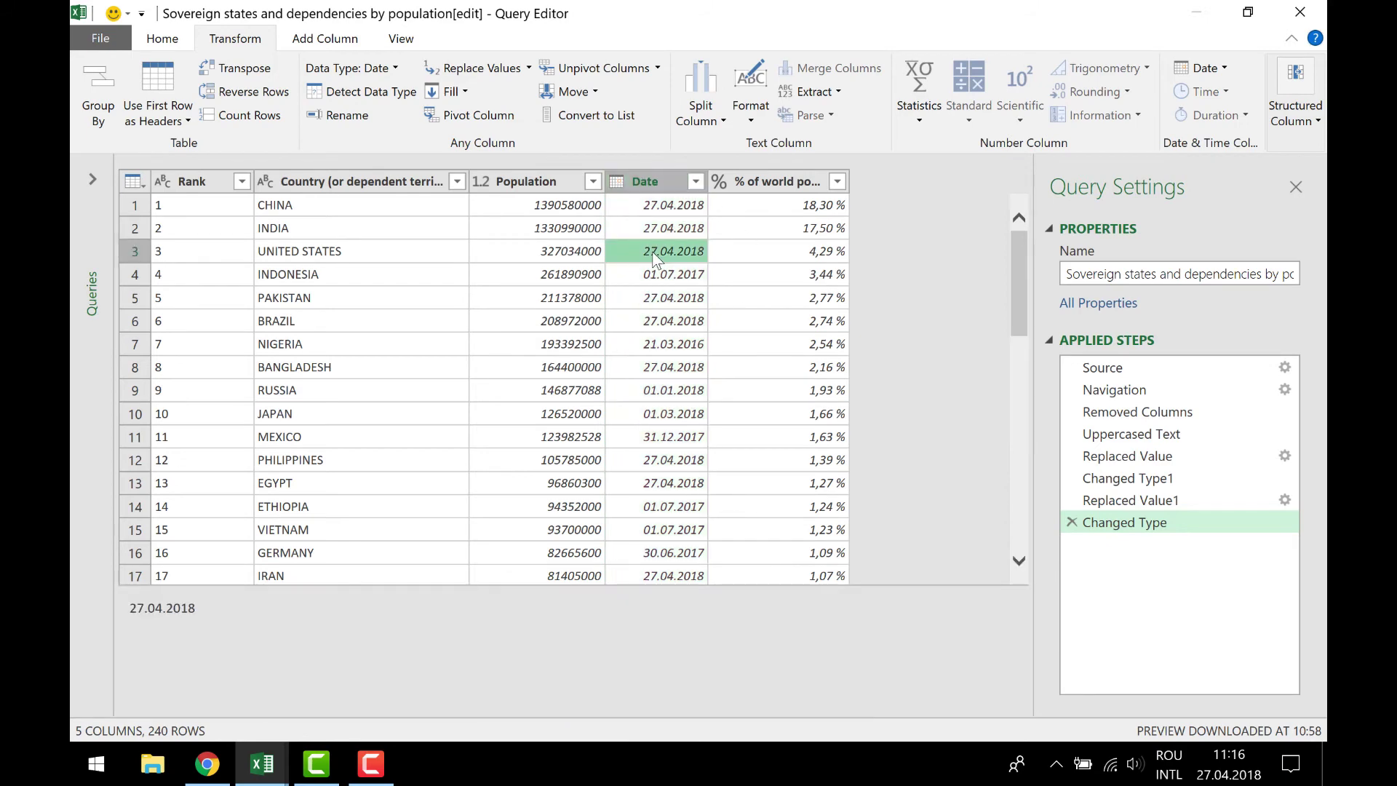
scroll(652, 251, "down", 8)
scroll(653, 257, "up", 8)
left_click(191, 270)
left_click(390, 277)
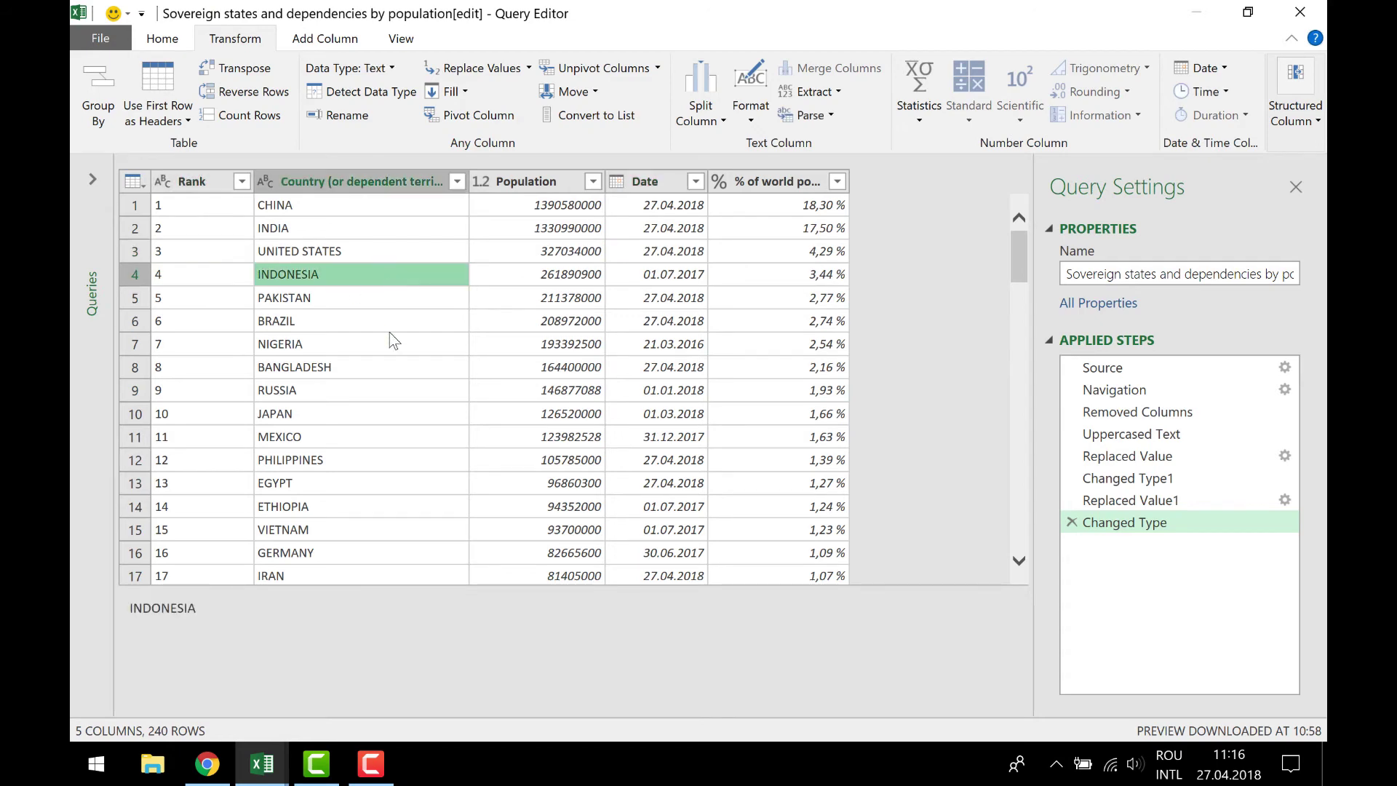
- Close & Load the query into a worksheet table and widen the Queries pane
left_click(173, 40)
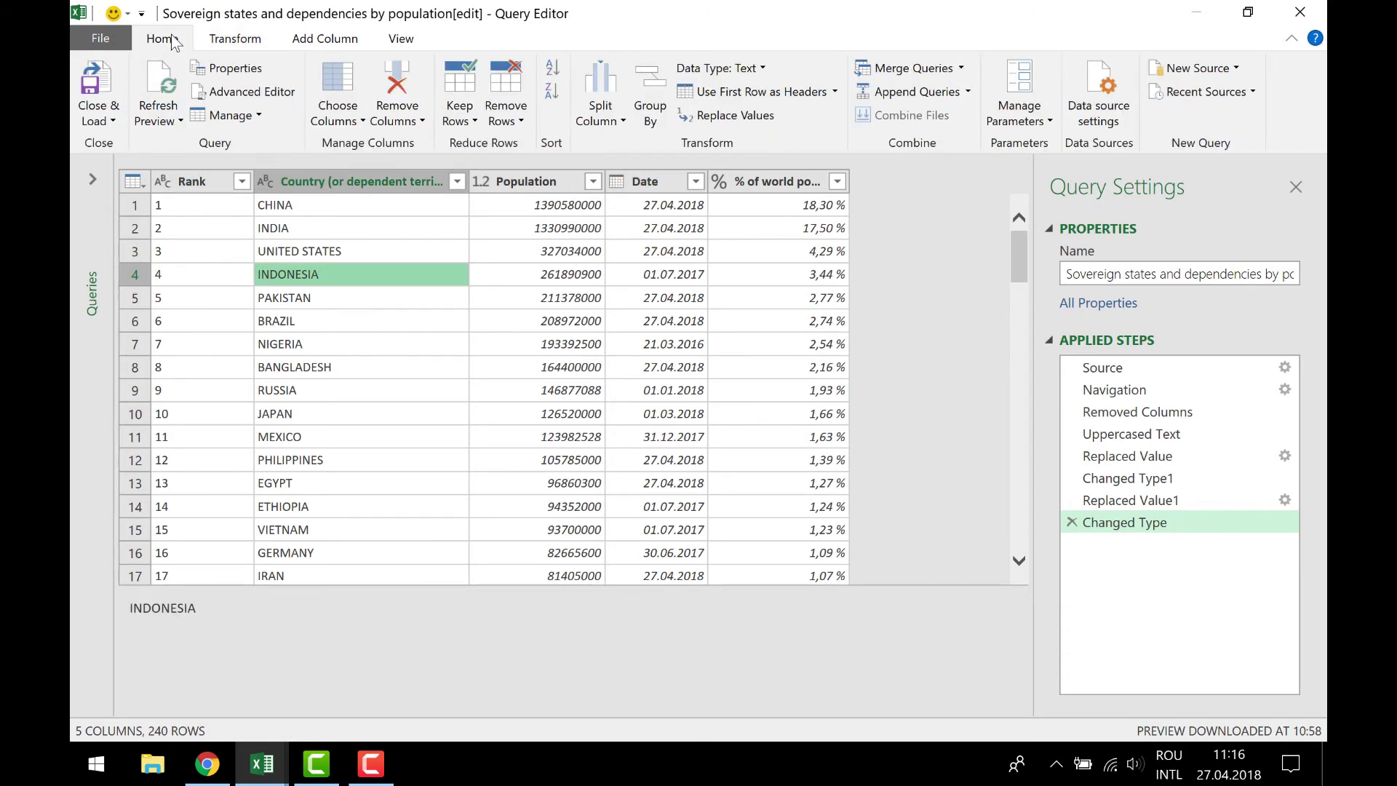
left_click(98, 91)
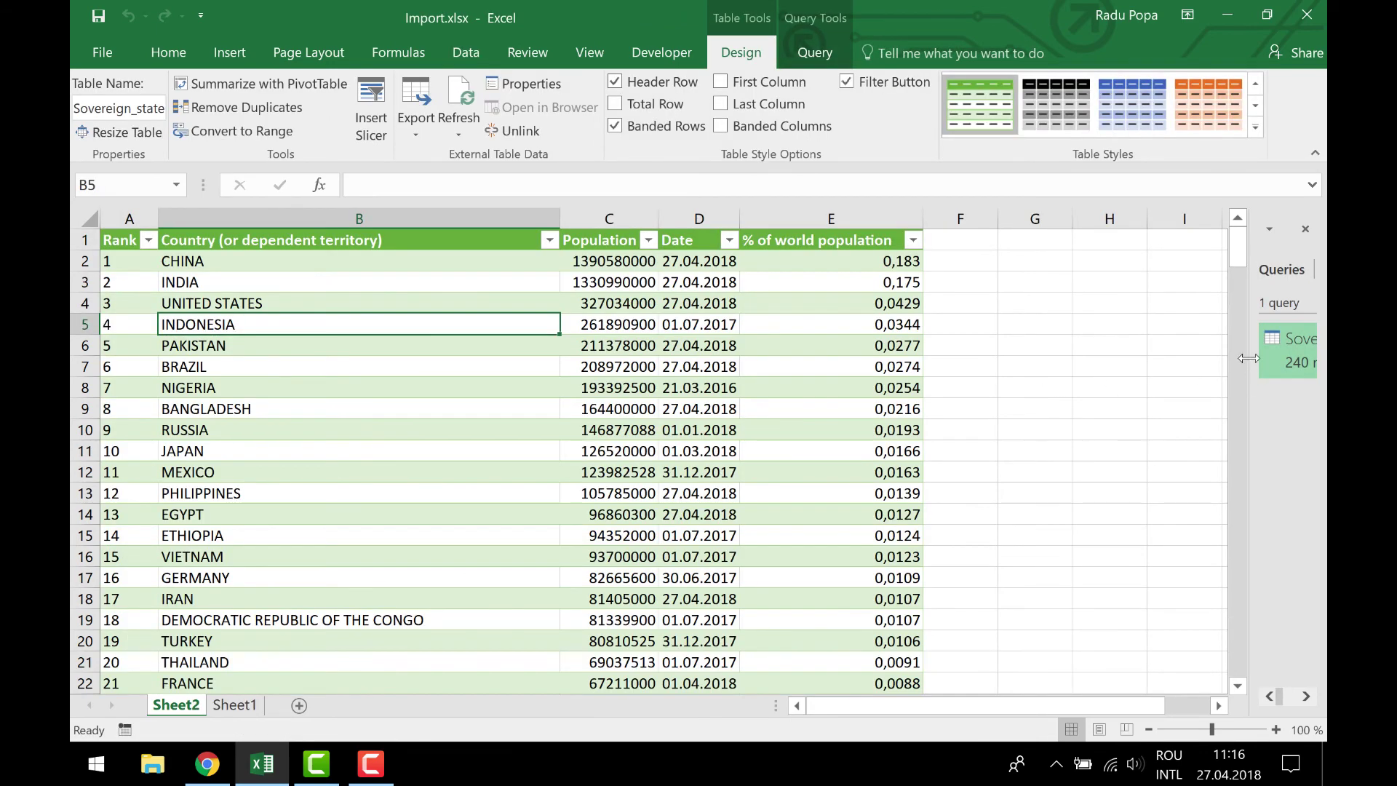
left_click_drag(1249, 358, 1111, 358)
- Widen the Date column in column D so dates fit, then select the percentage column
left_click(372, 360)
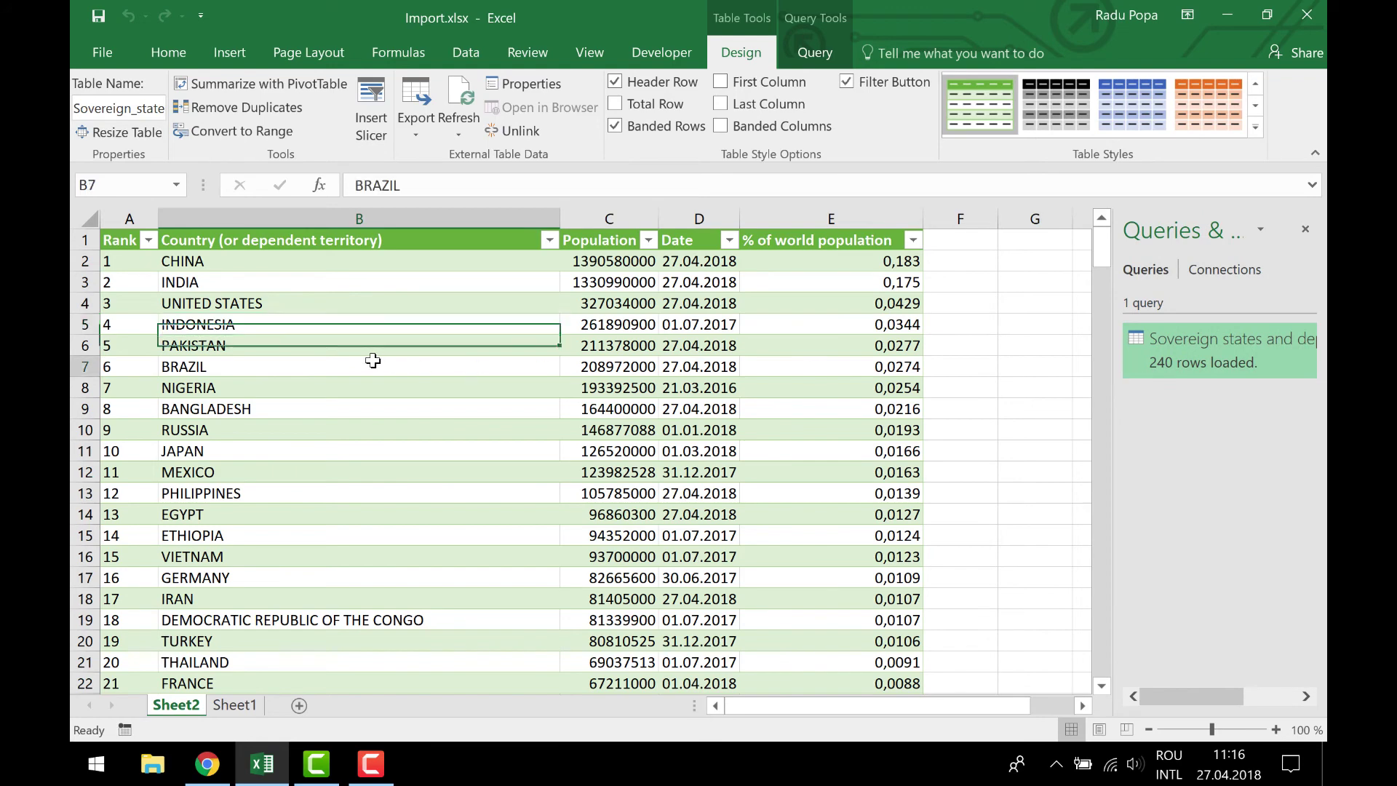
left_click(330, 218)
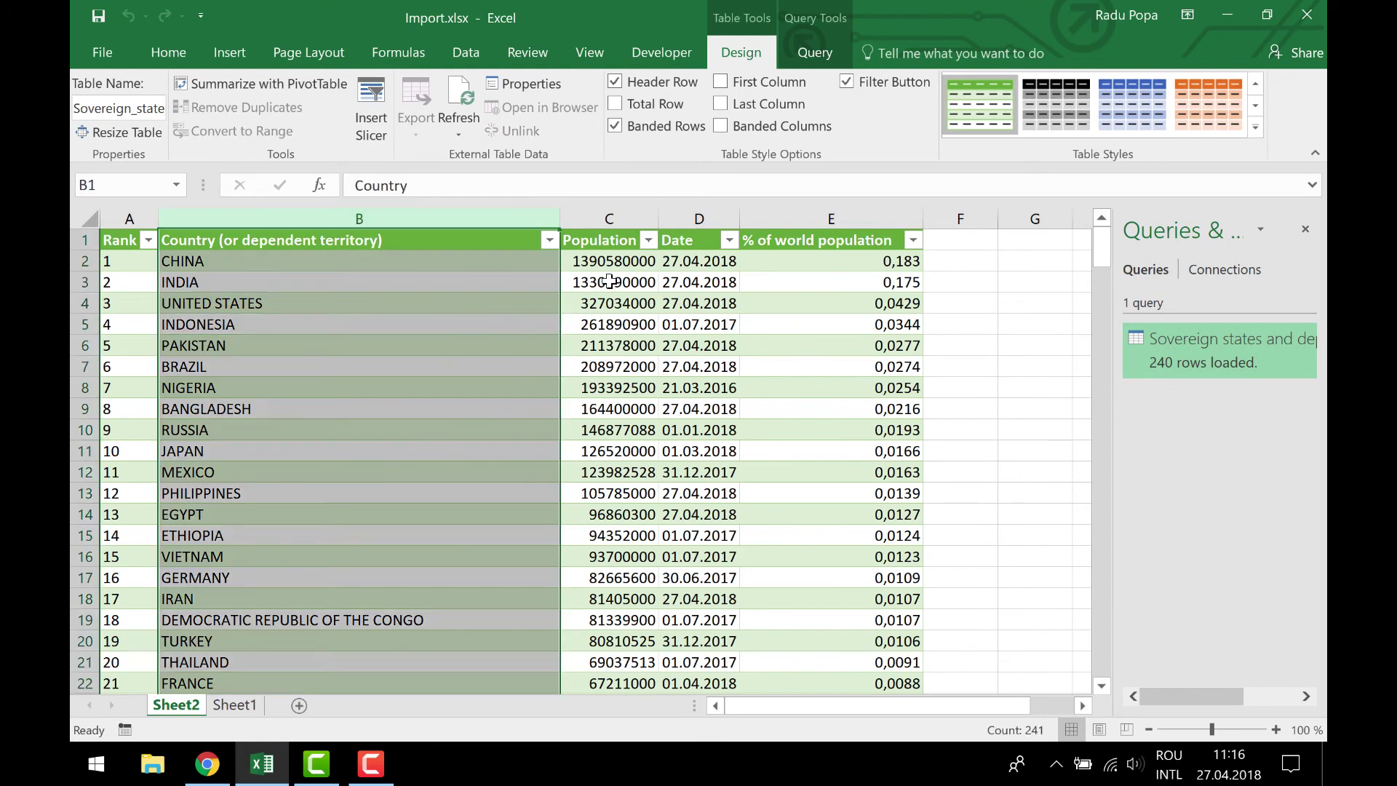
left_click(614, 263)
left_click(615, 217)
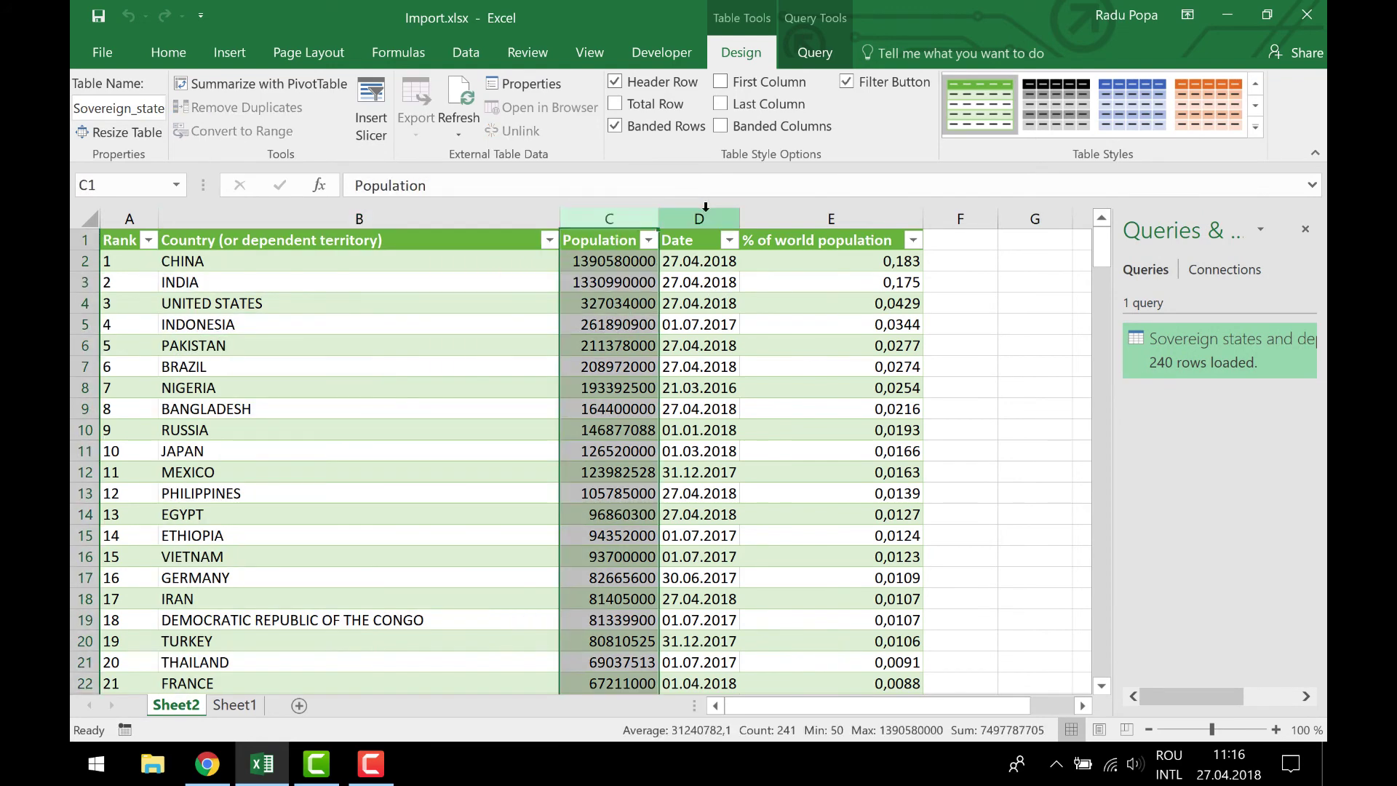
left_click_drag(740, 219, 782, 219)
left_click(736, 343)
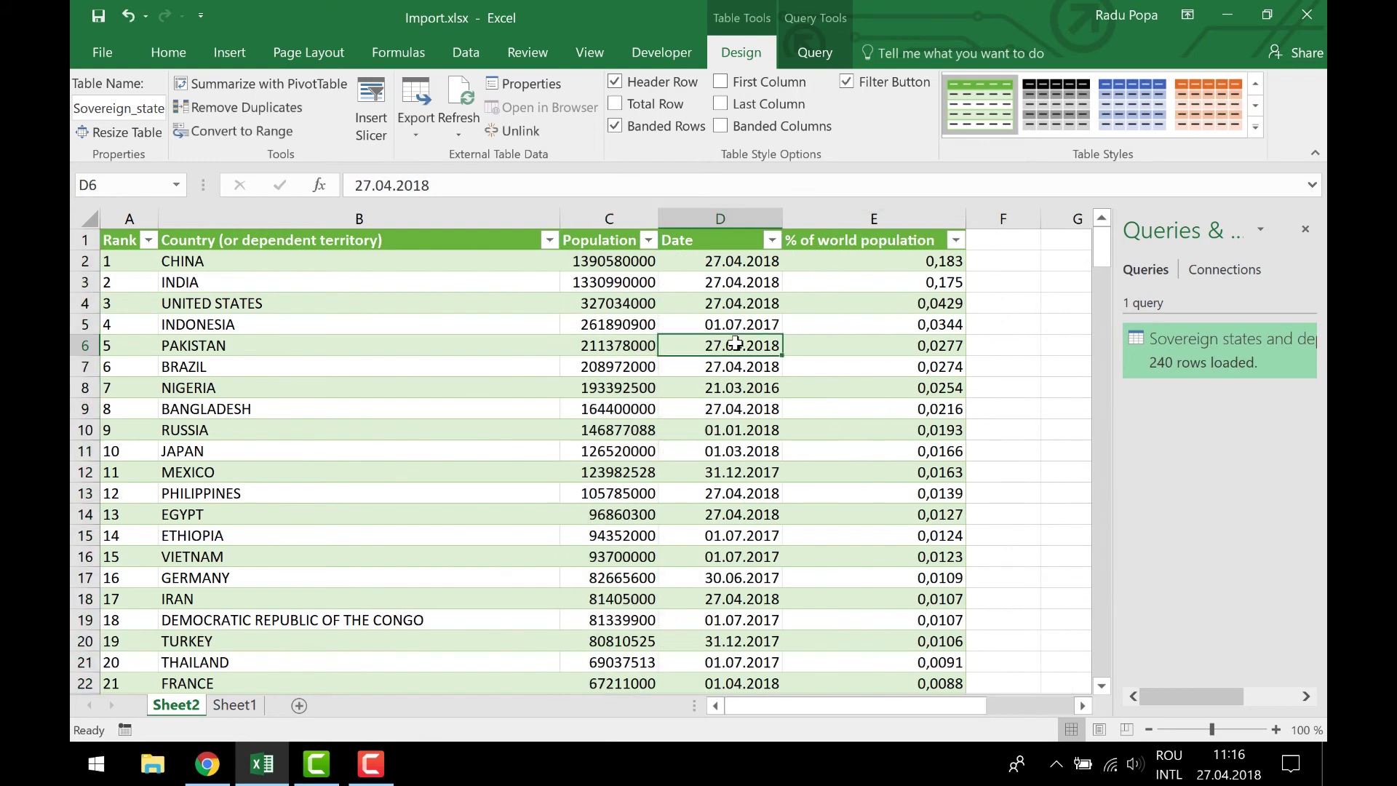
left_click(906, 286)
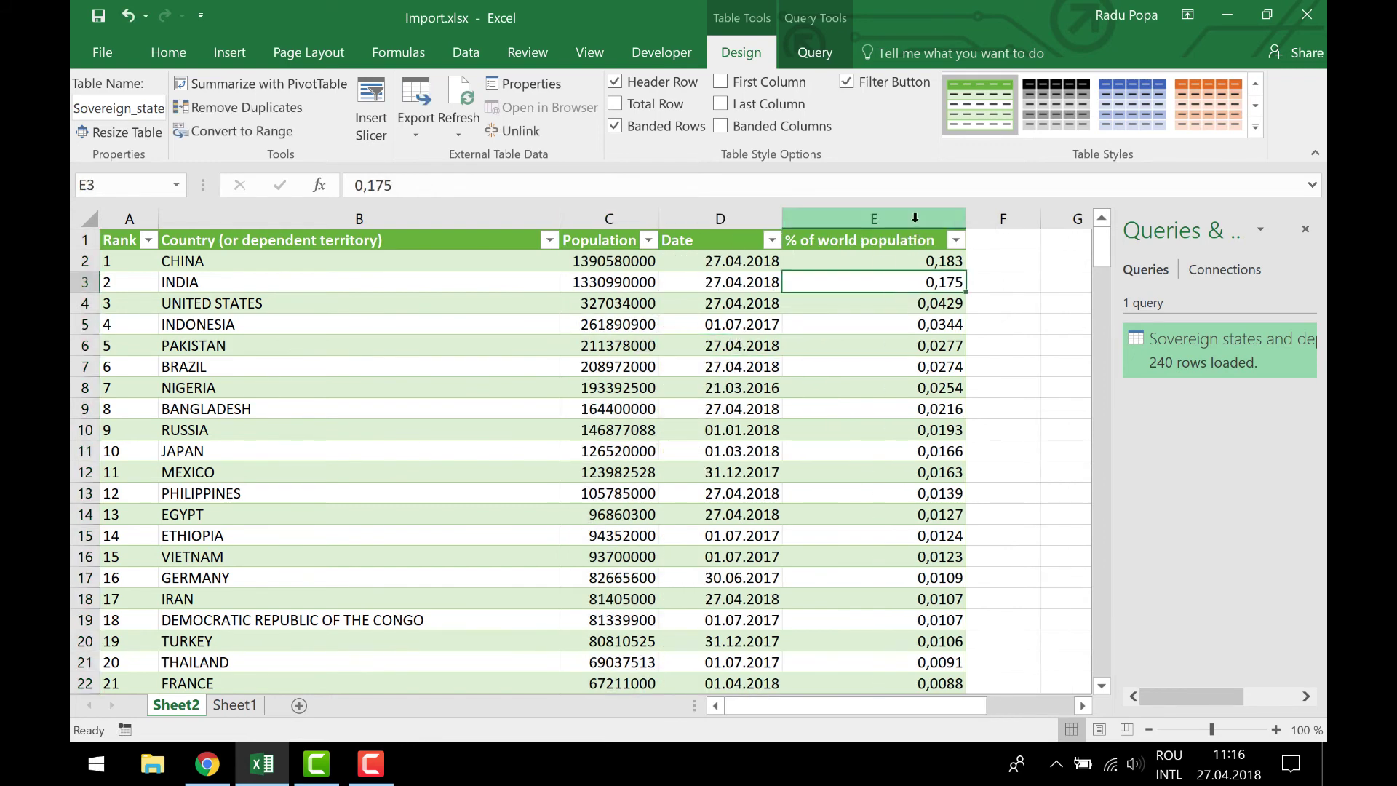
left_click(915, 219)
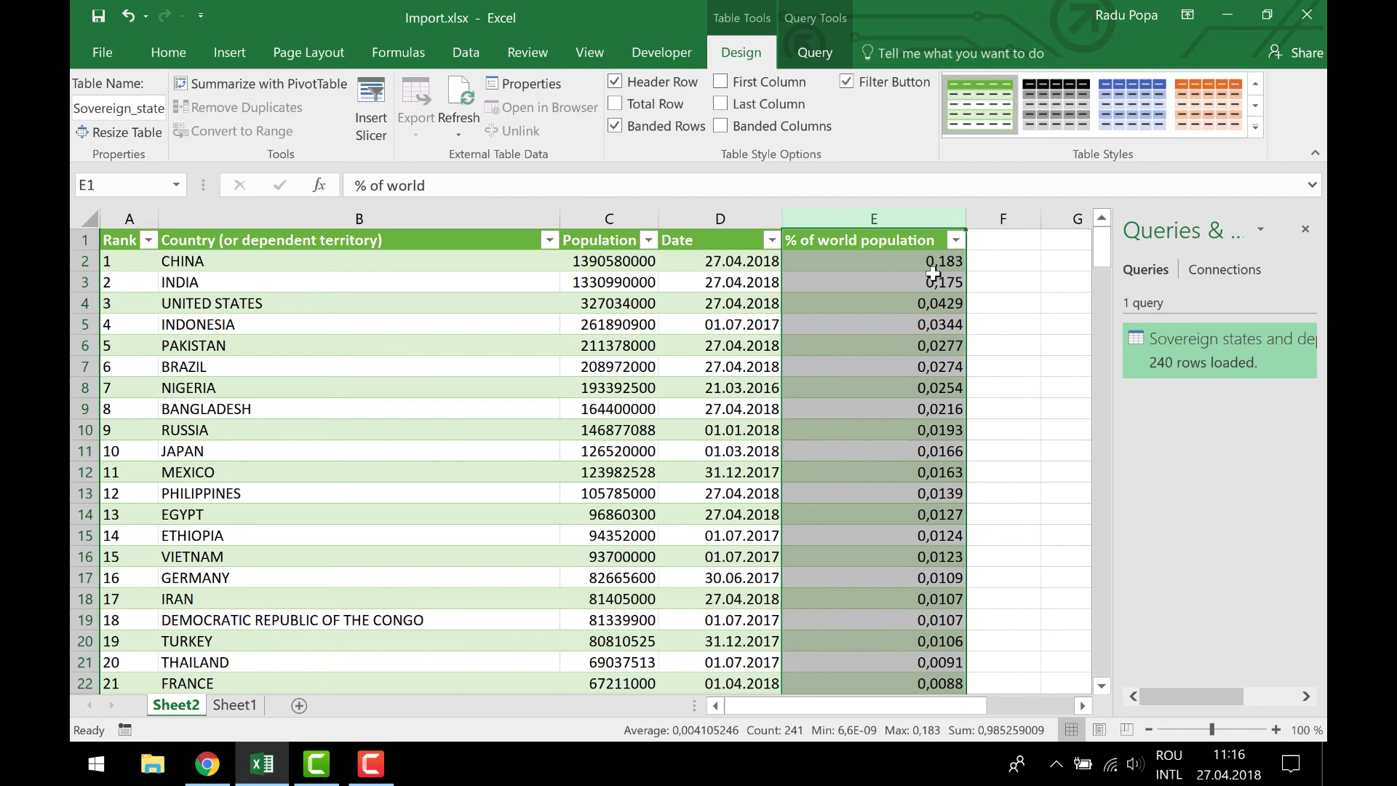
- Apply Percent Style to column E and add two decimal places, so China reads 18,30%
left_click(156, 56)
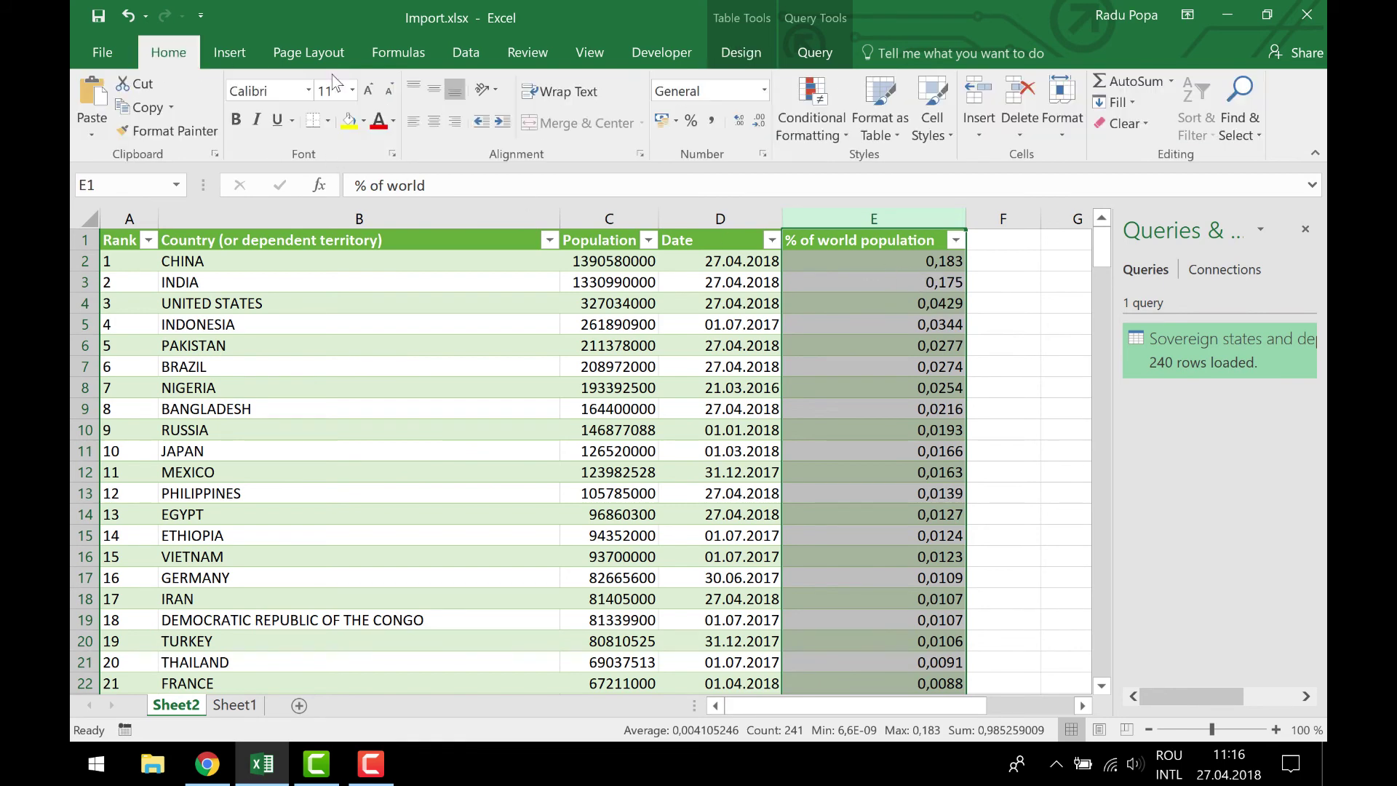
left_click(690, 121)
left_click(908, 319)
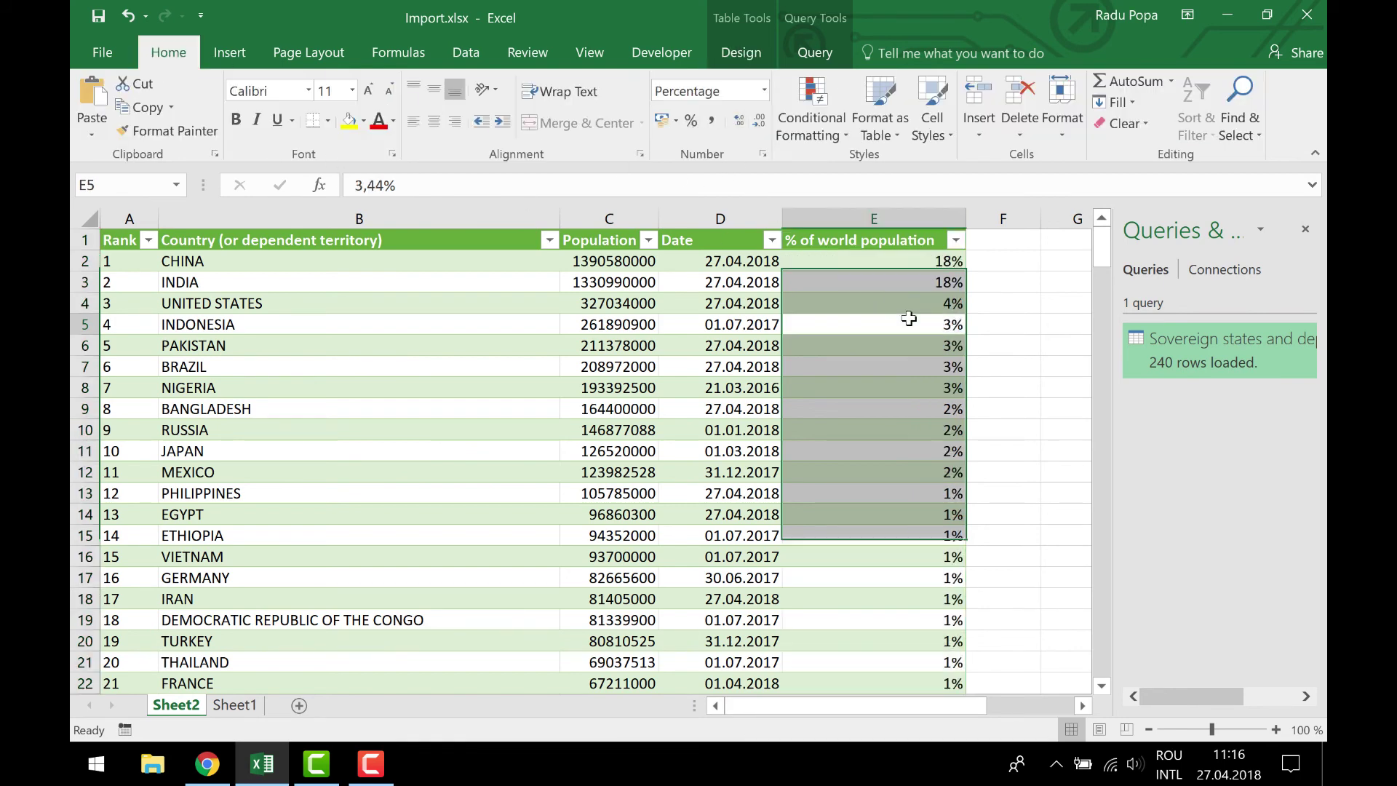
left_click(898, 219)
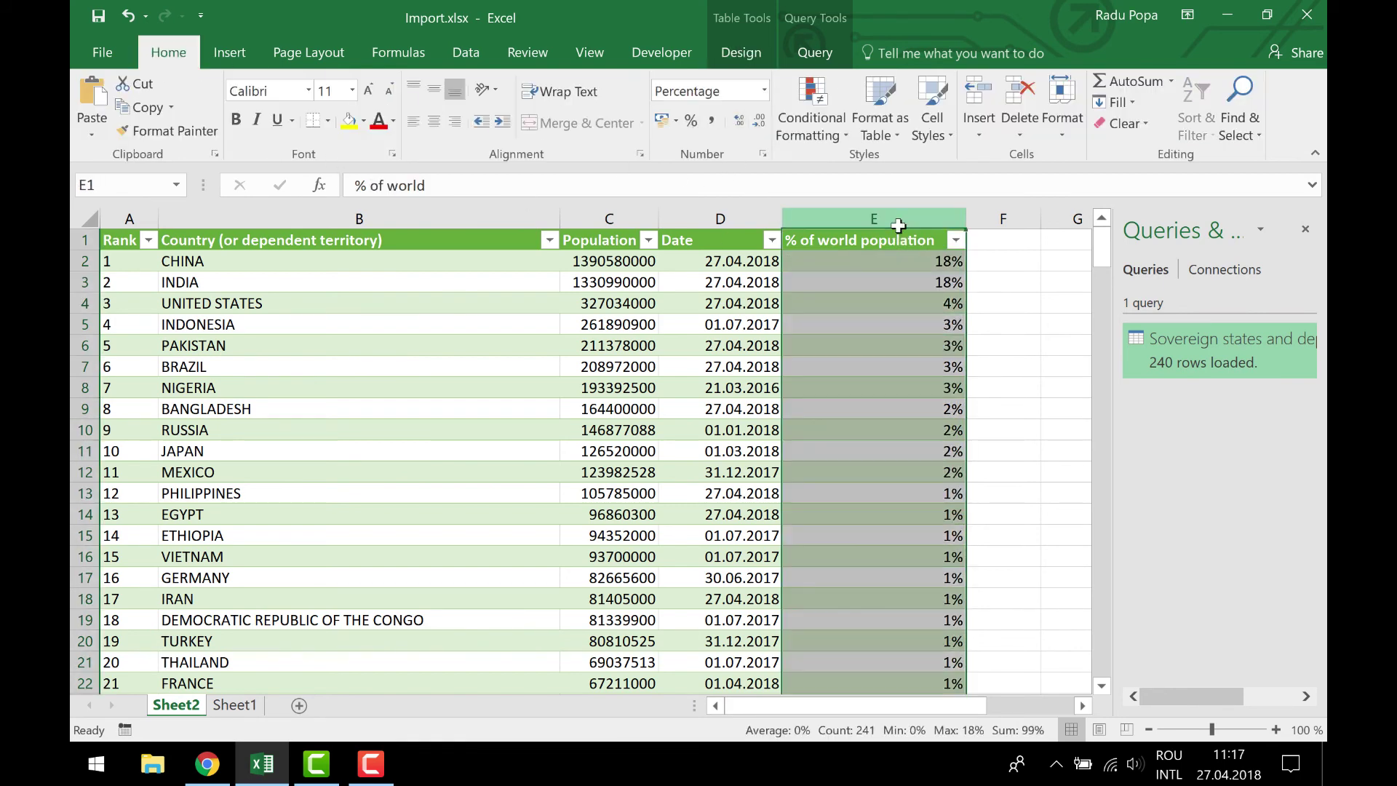
left_click(737, 122)
left_click(737, 122)
left_click(866, 305)
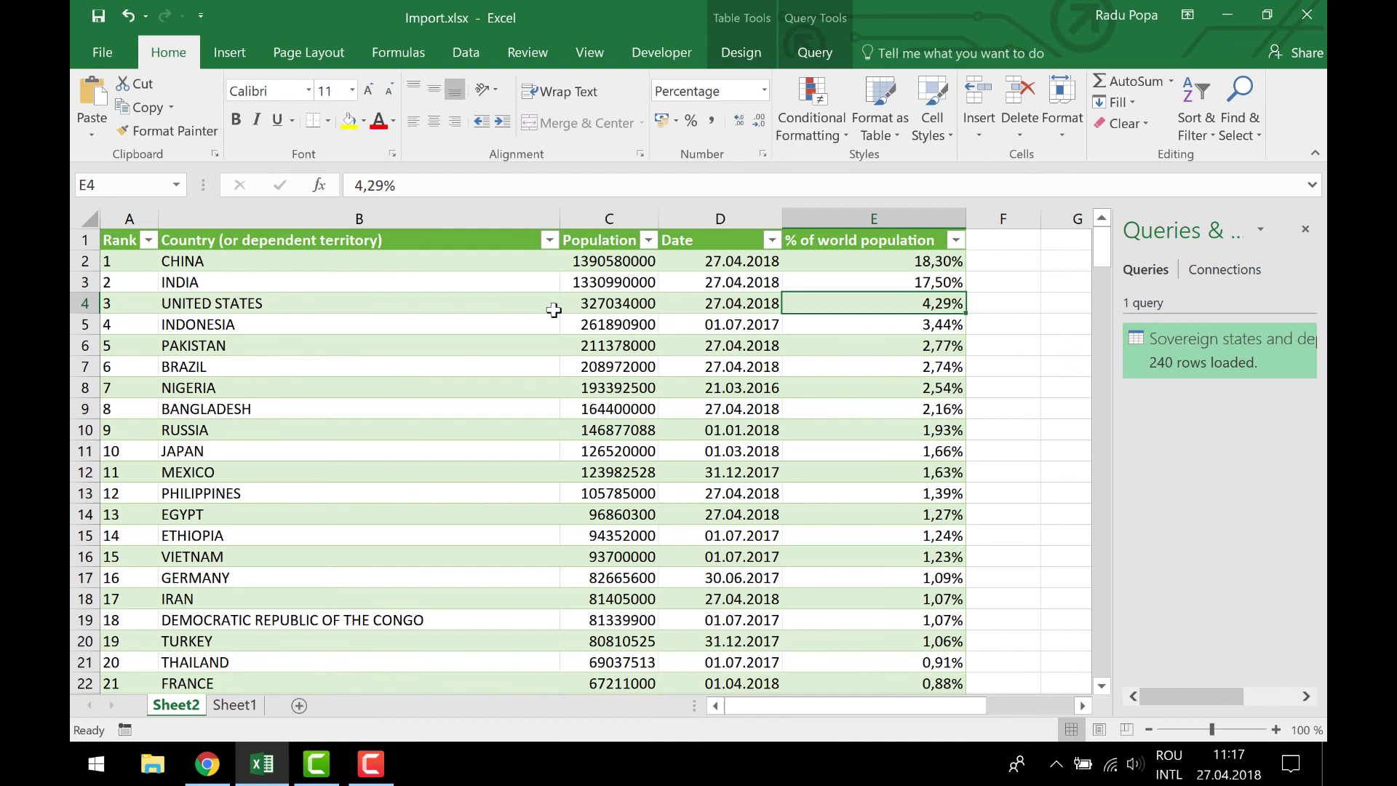
- Refresh the Sheet2 population table from its query, reloading the 240 rows with percentages intact
left_click(438, 285)
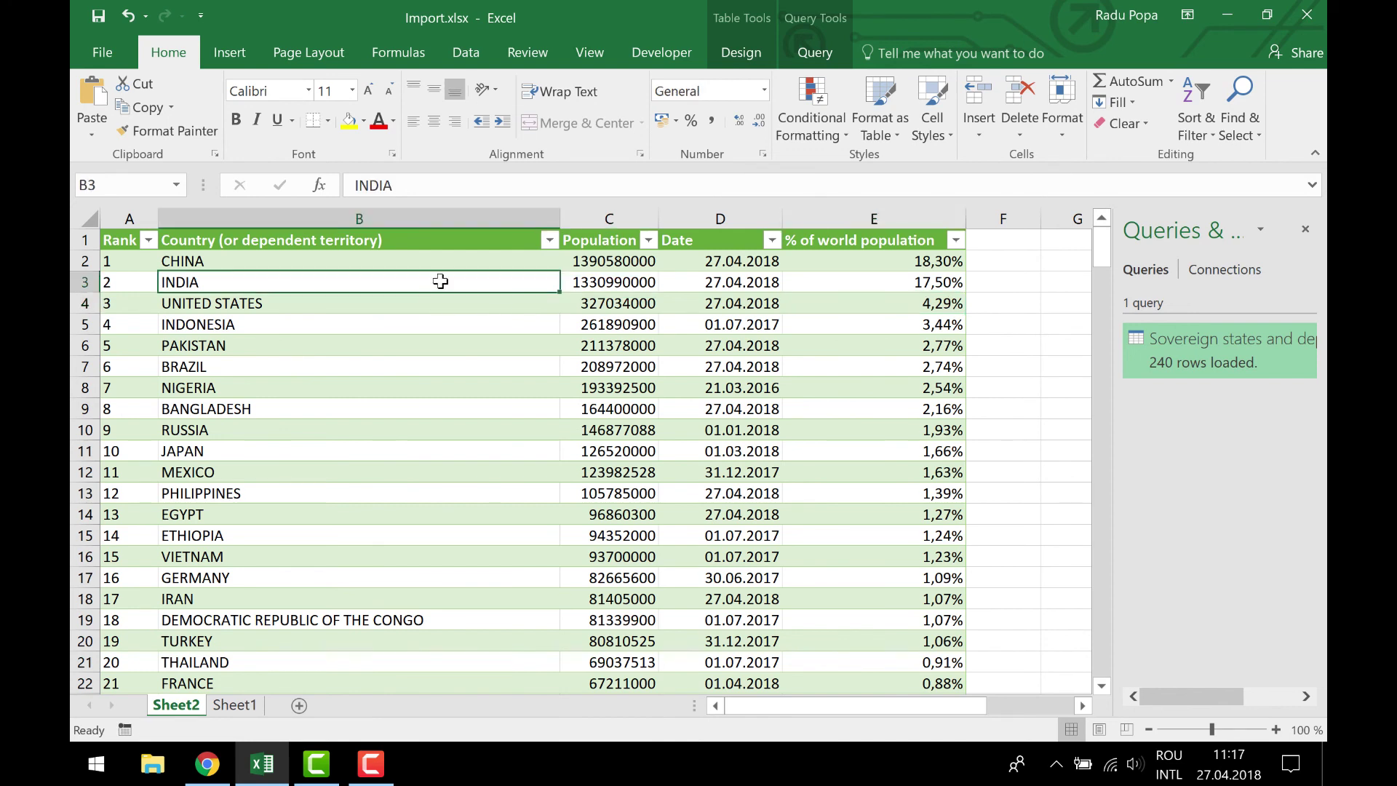
right_click(440, 282)
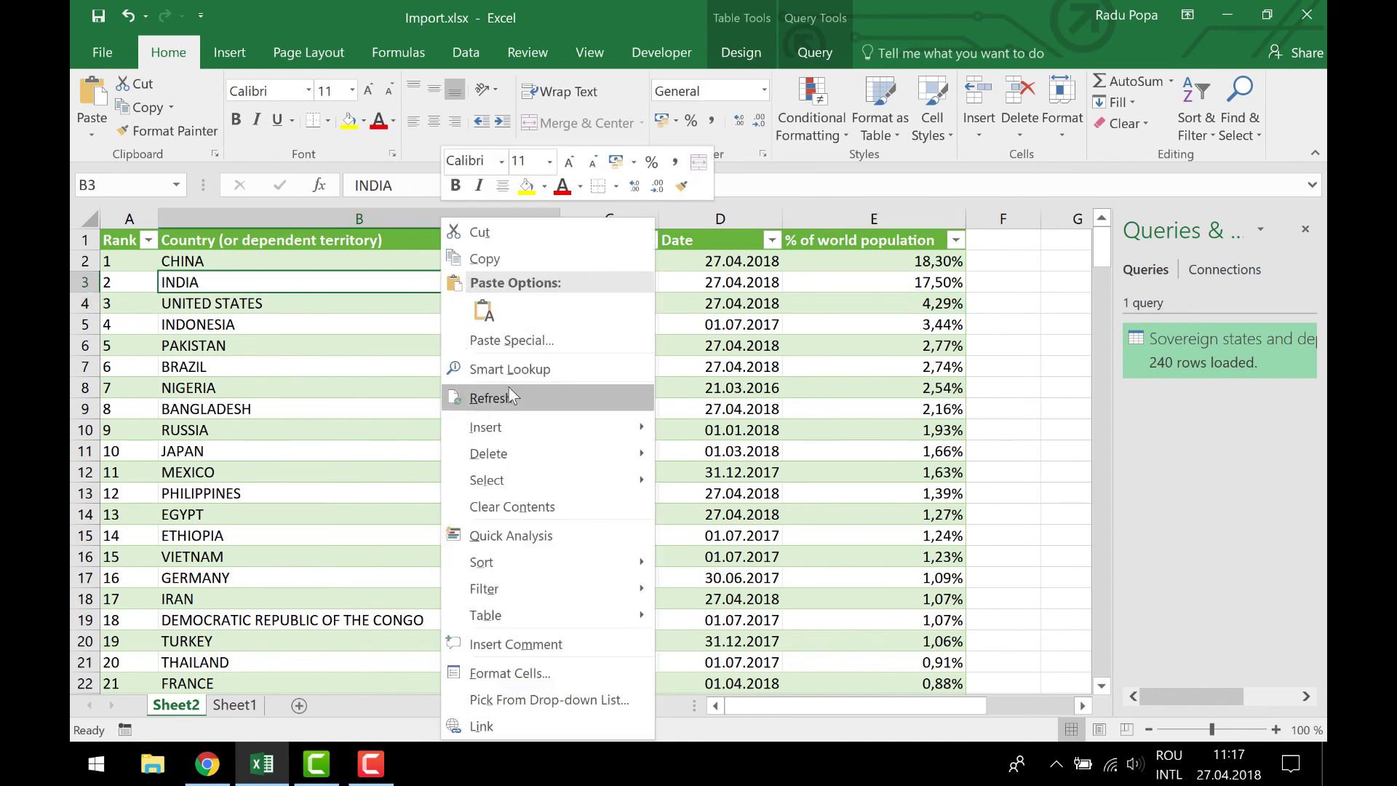
left_click(797, 51)
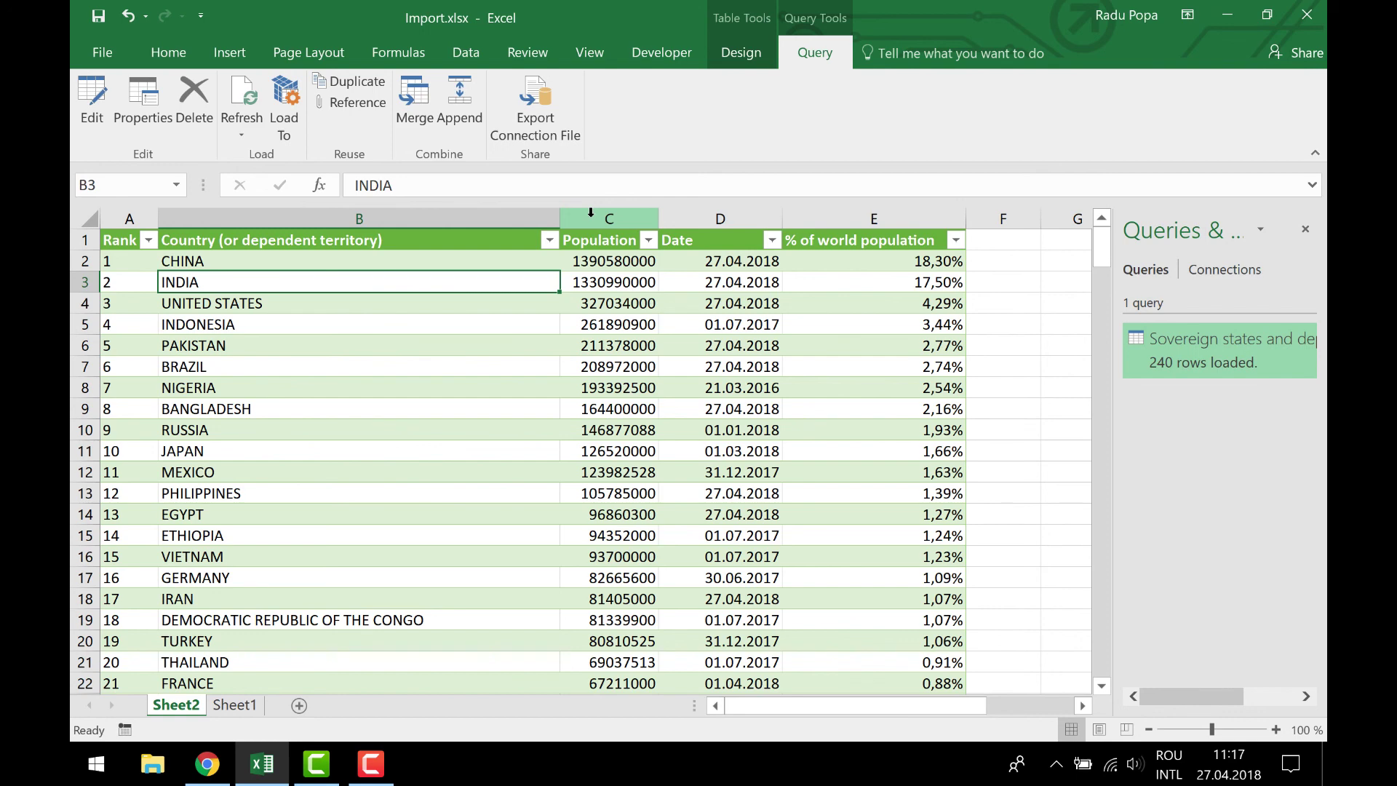
left_click(461, 390)
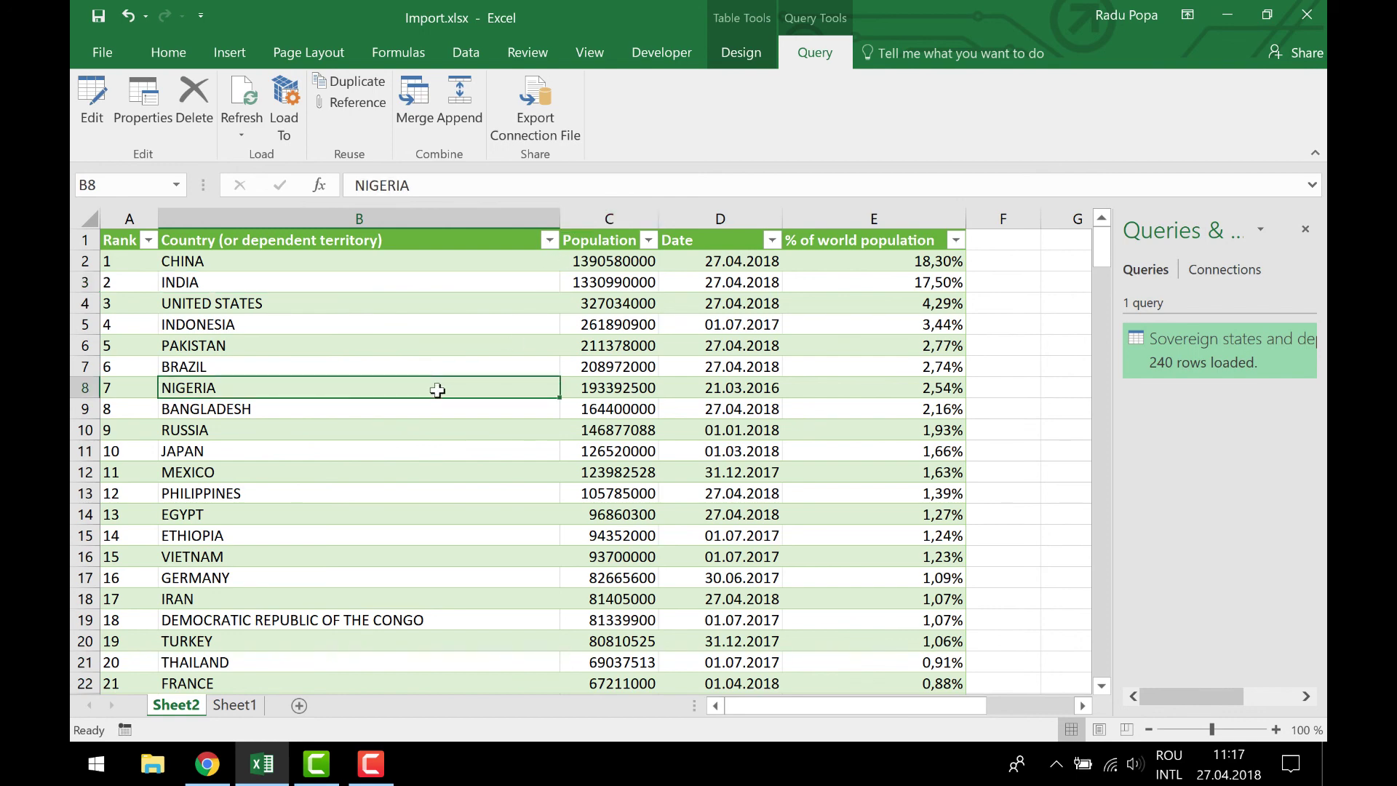